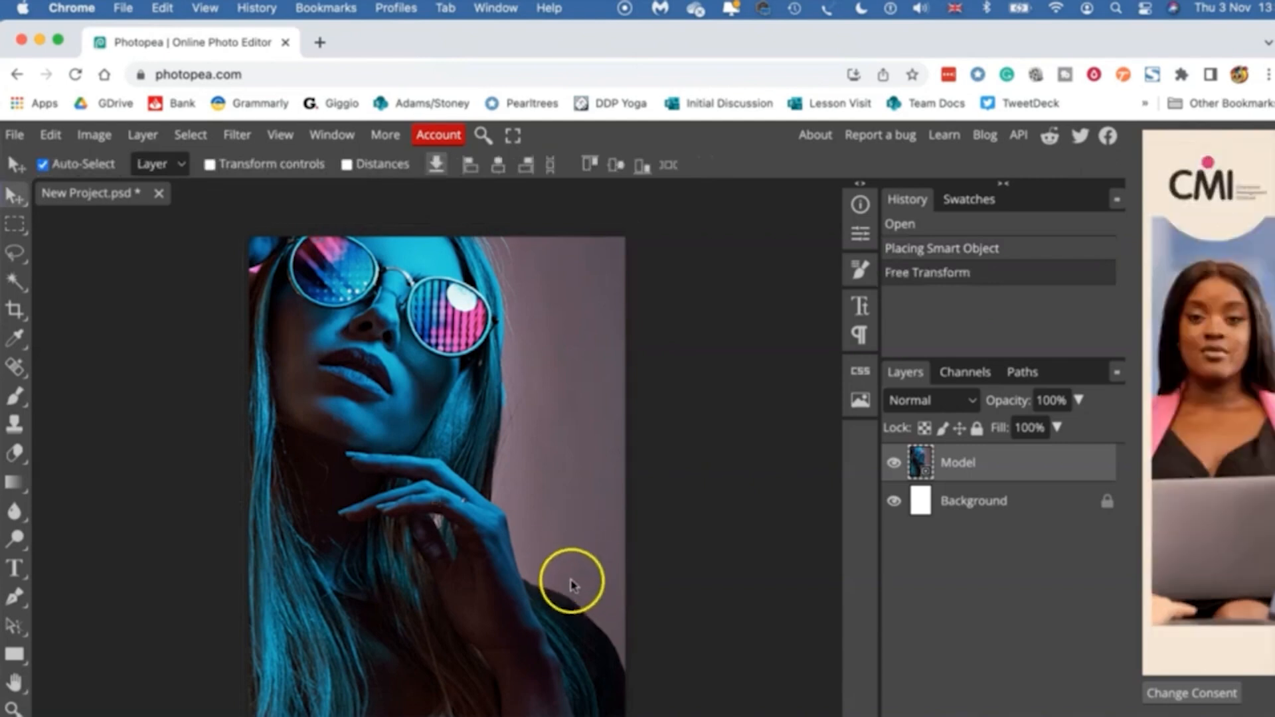
# Apply a Brightness/Contrast adjustment to the Model layer using legacy mode, with brightness 34 and contrast 16.
pyautogui.click(99, 135)
pyautogui.moveTo(126, 195)
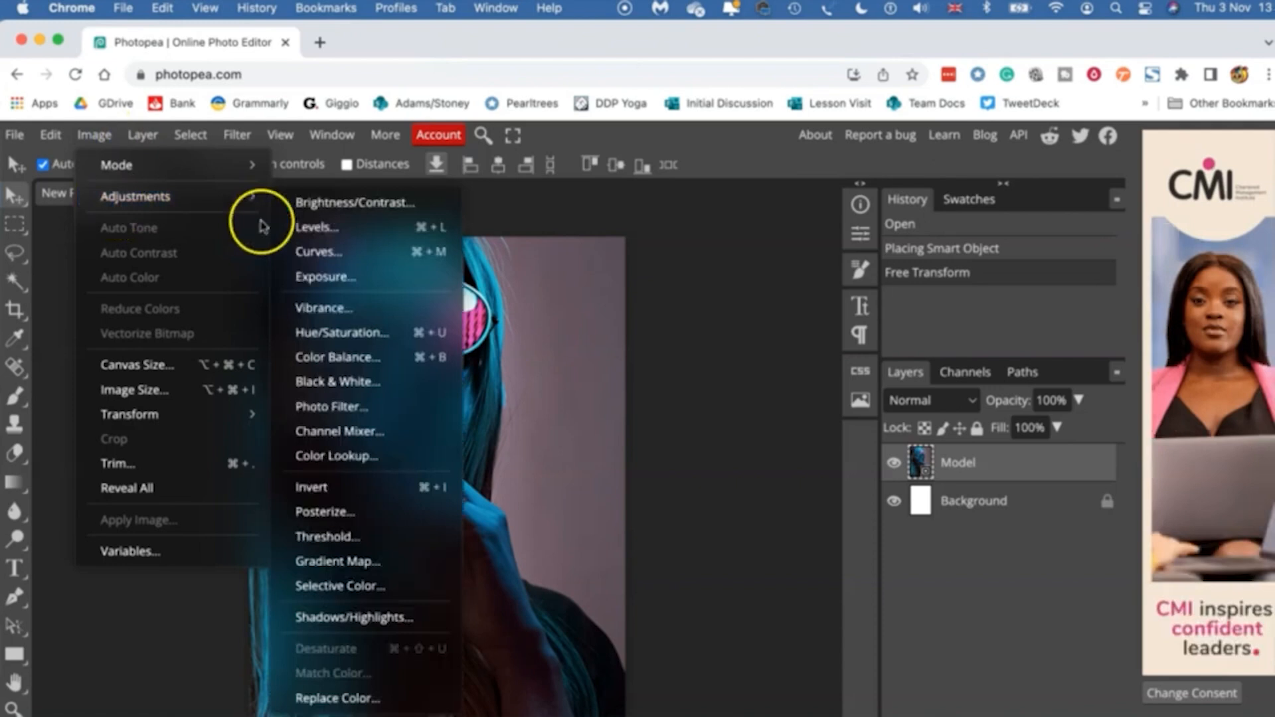
pyautogui.click(330, 202)
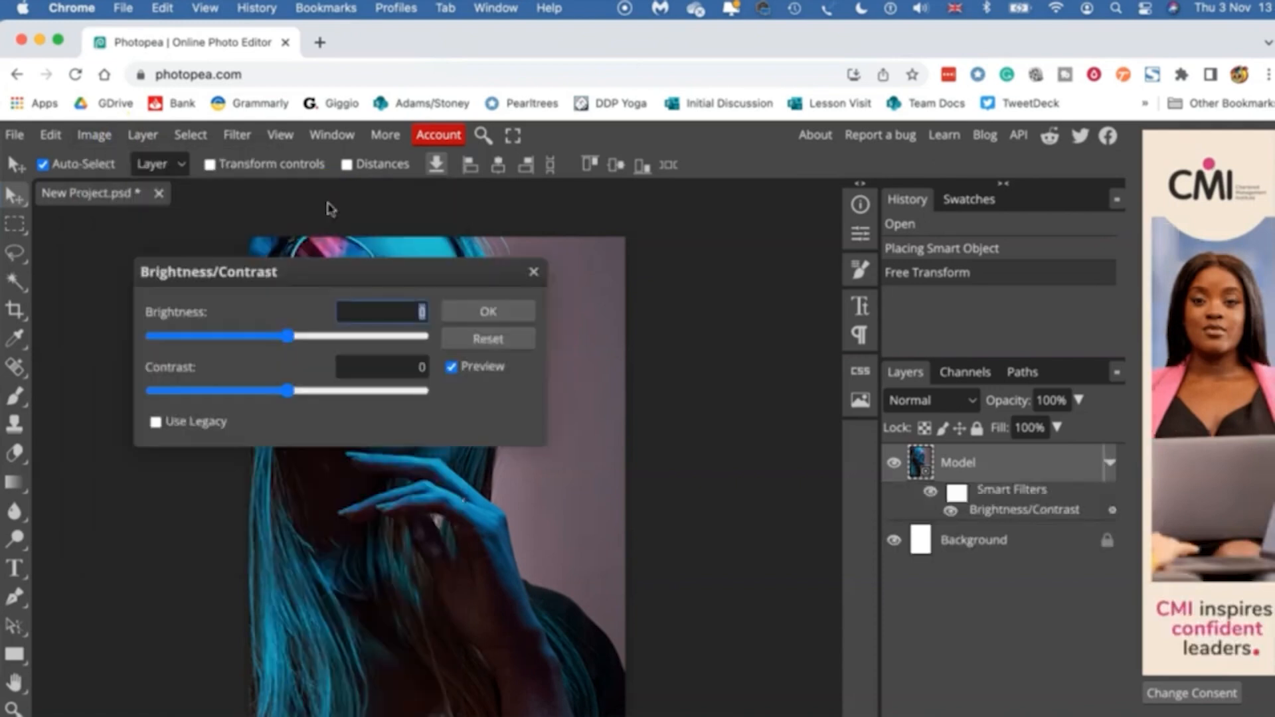
pyautogui.moveTo(293, 265); pyautogui.dragTo(821, 250)
pyautogui.click(668, 409)
pyautogui.moveTo(807, 338); pyautogui.dragTo(832, 327)
pyautogui.click(812, 380)
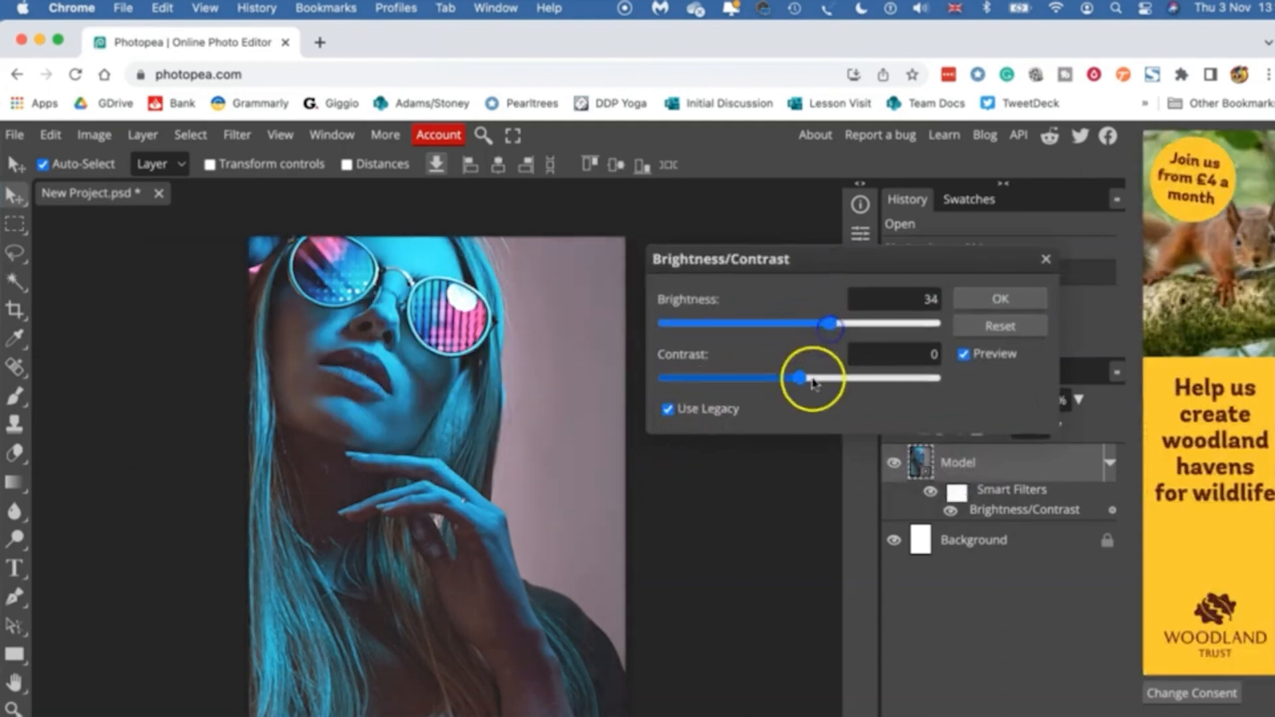
pyautogui.moveTo(811, 384); pyautogui.dragTo(824, 382)
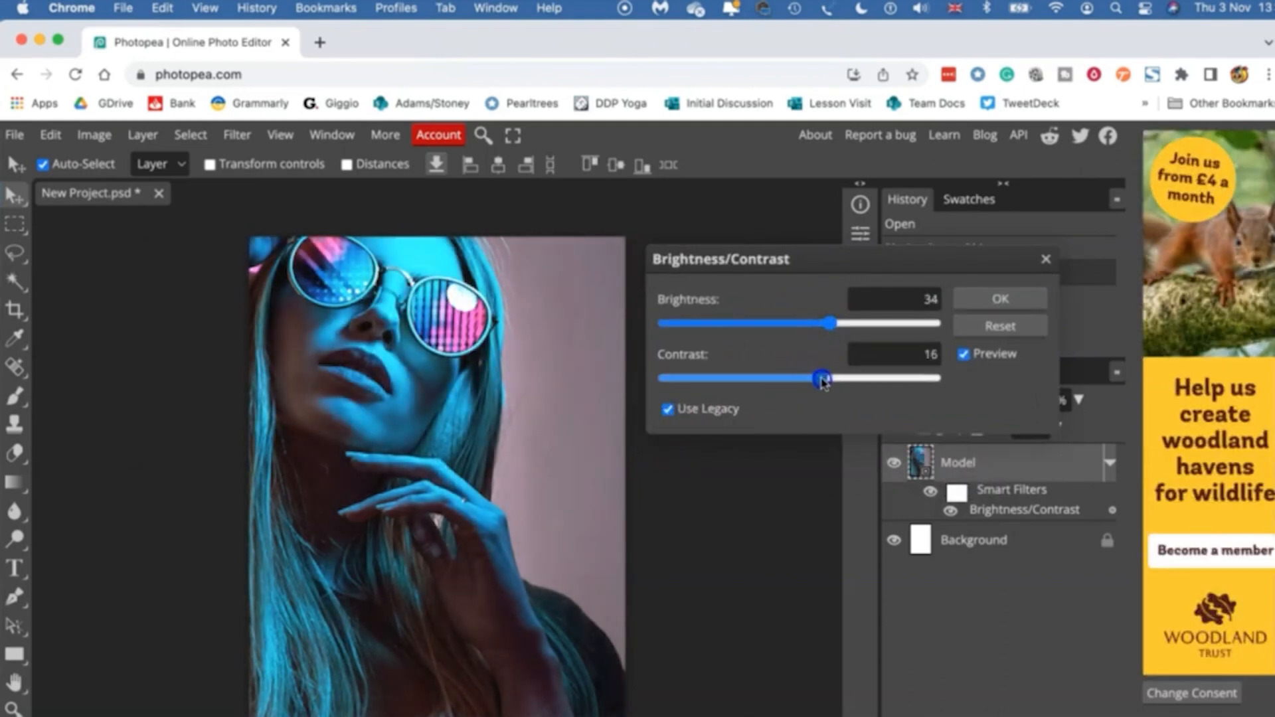
pyautogui.click(1001, 300)
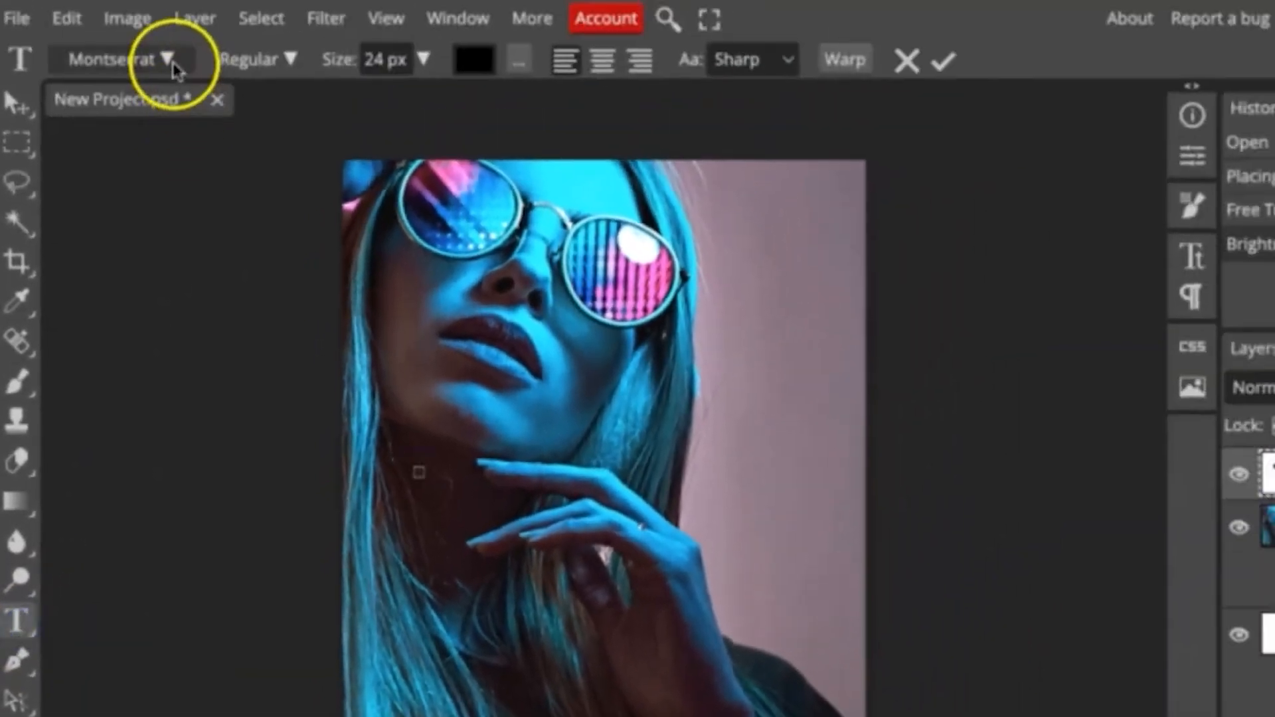
# Set the text font to Montserrat in the Black style at a size of 250 px.
pyautogui.click(169, 61)
pyautogui.click(164, 136)
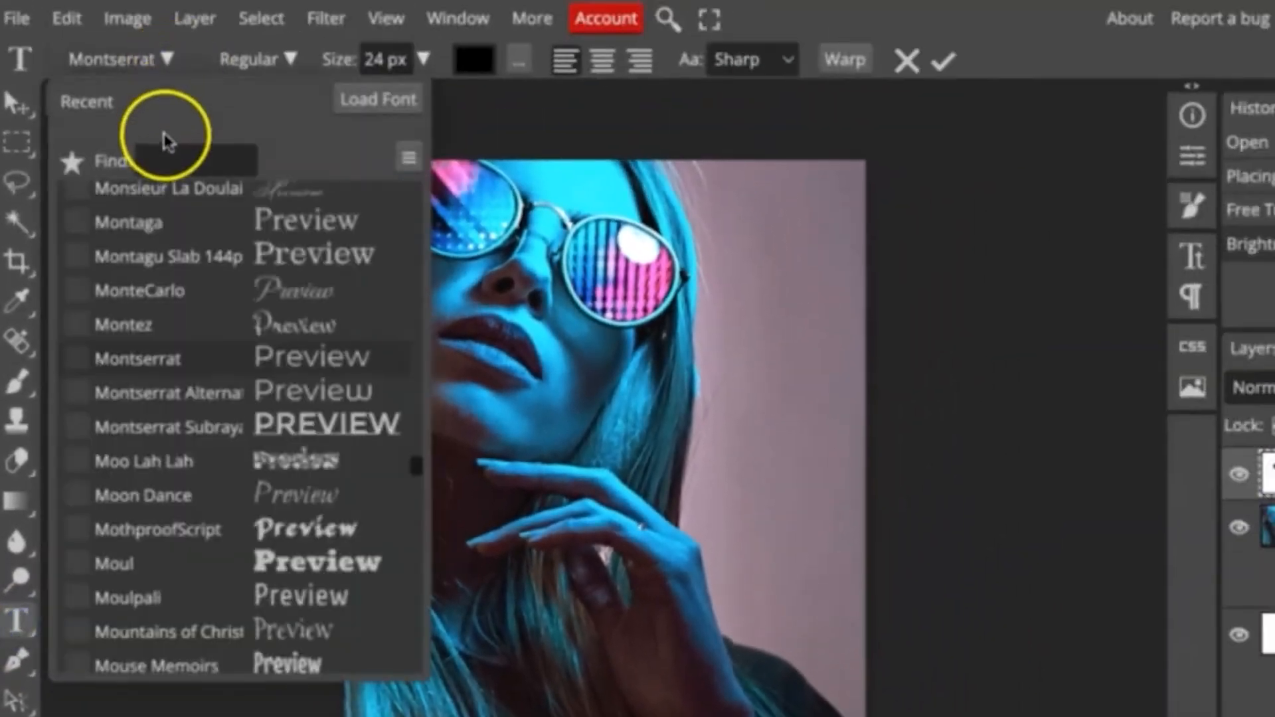
pyautogui.click(160, 360)
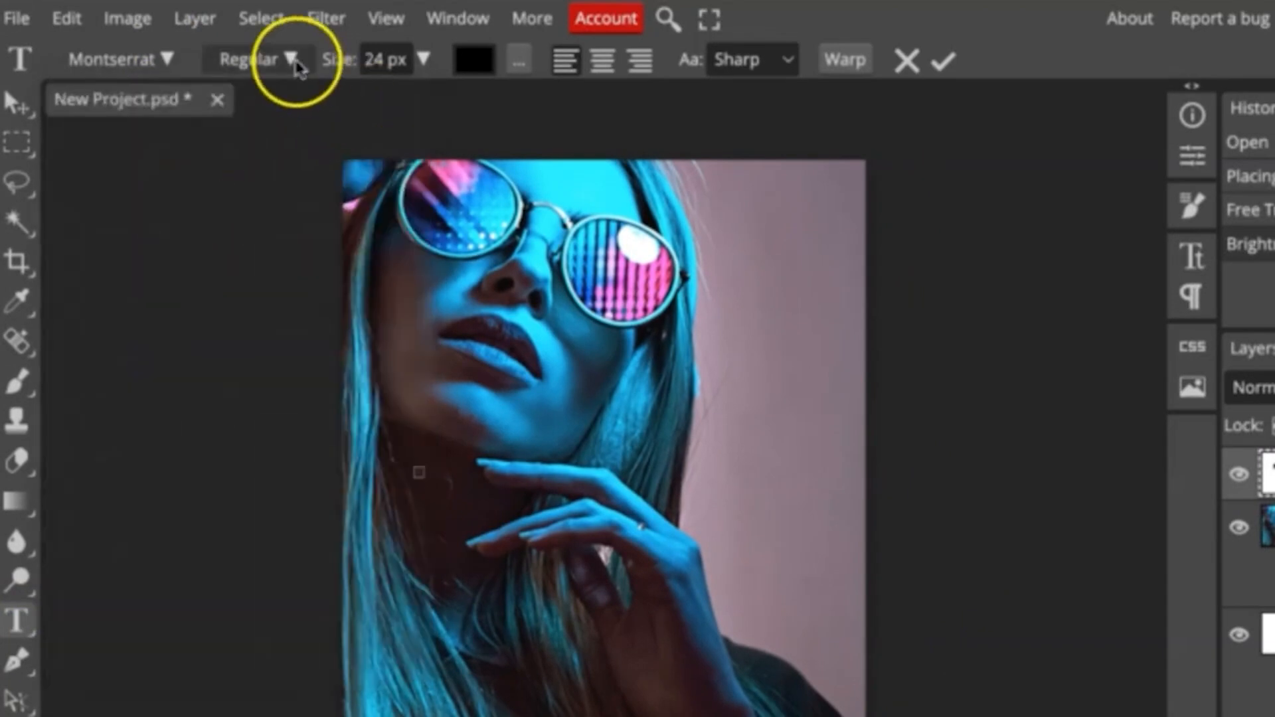
pyautogui.click(292, 61)
pyautogui.click(241, 651)
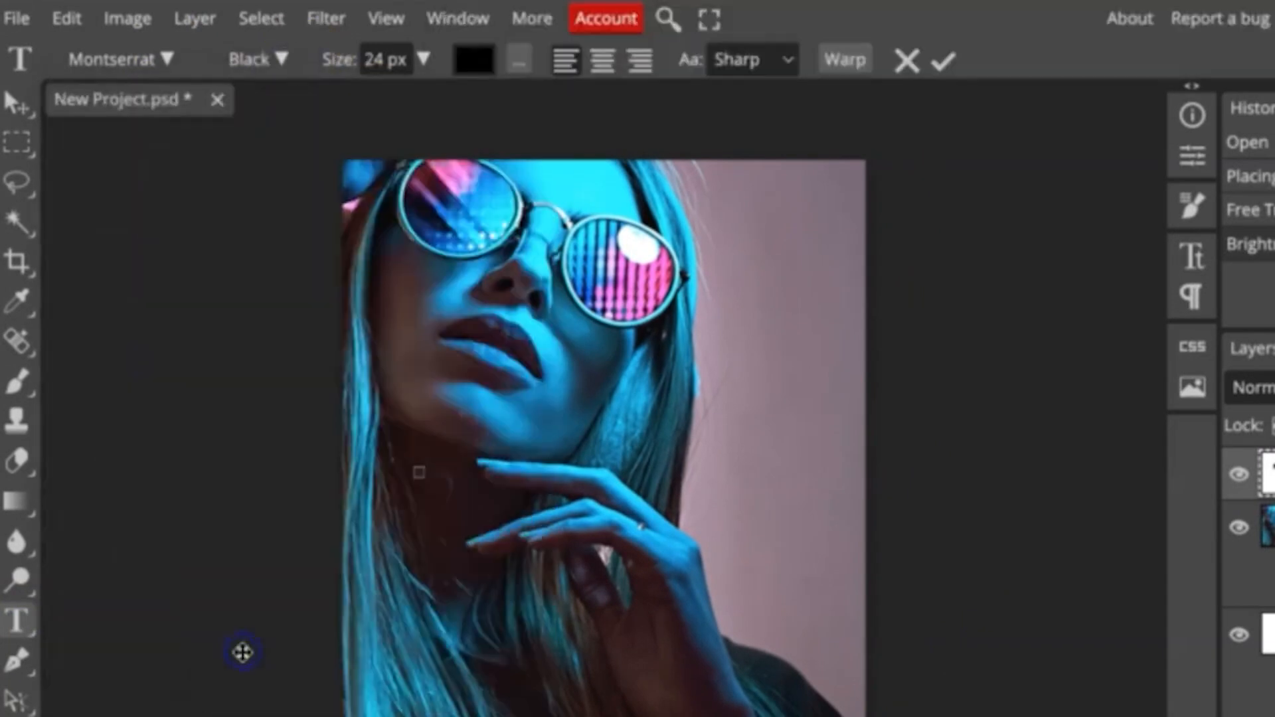
pyautogui.write('250h')
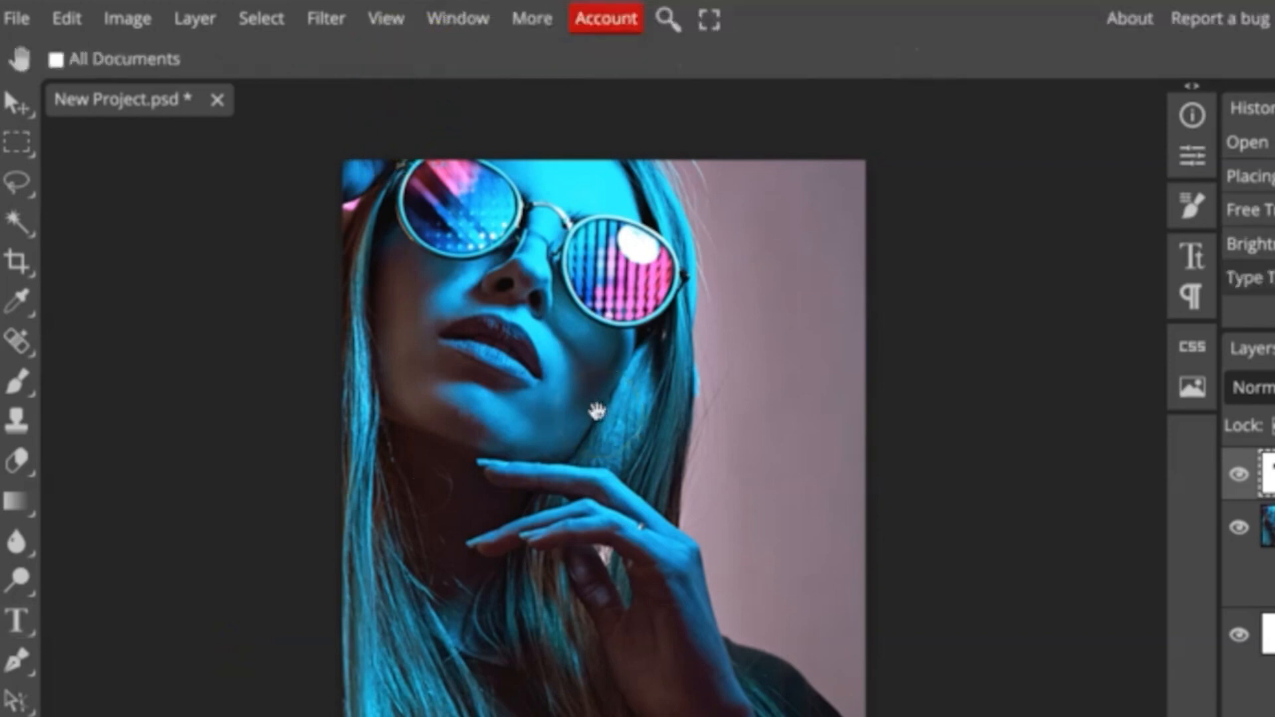
# Fill the empty text layer with the words HAIR & BEAUTY.
pyautogui.doubleClick(922, 340)
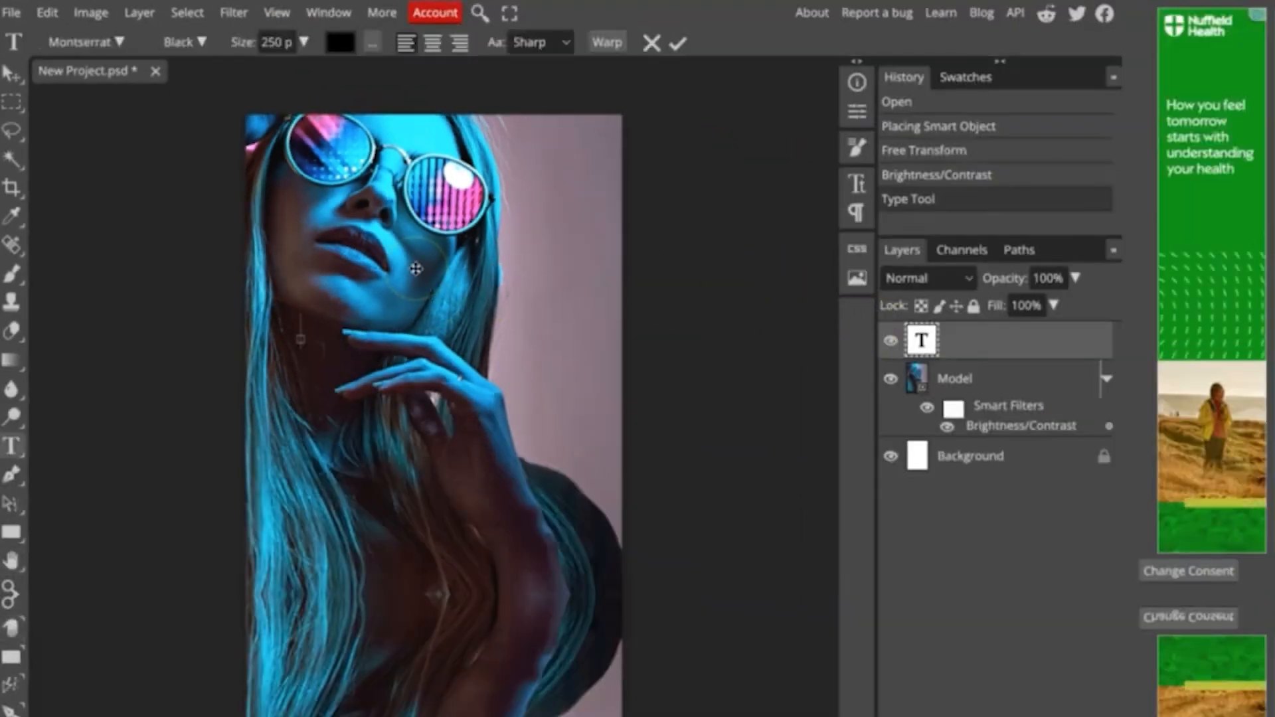
pyautogui.write('H')
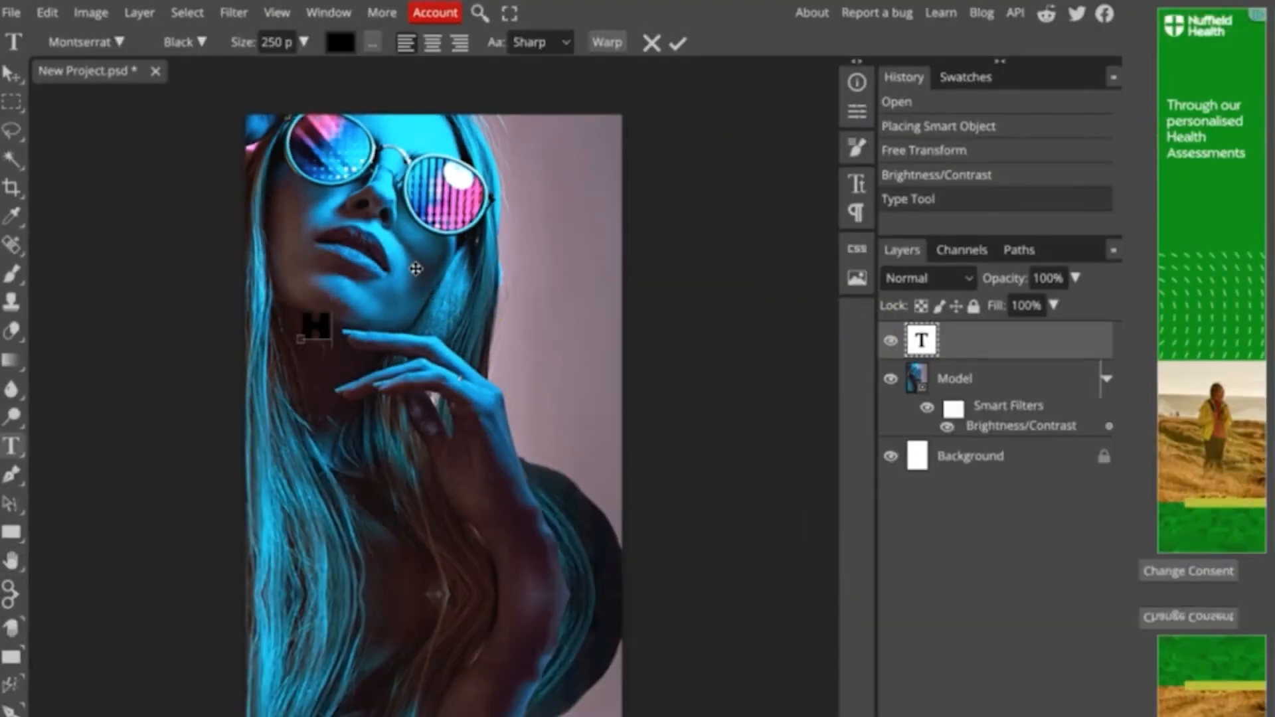
pyautogui.write('AIR & BEAUTY')
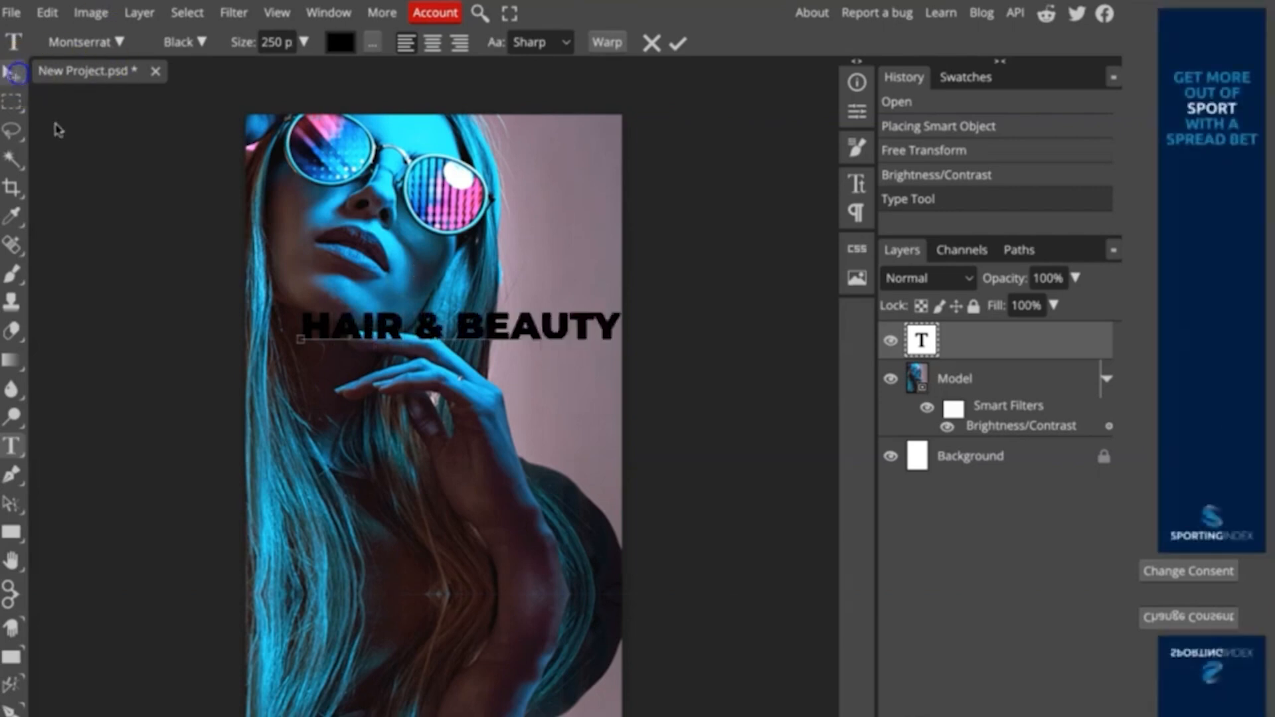
# Move the HAIR & BEAUTY text to start at the canvas's left edge and hide the Model layer.
pyautogui.click(11, 73)
pyautogui.moveTo(569, 318); pyautogui.dragTo(517, 347)
pyautogui.click(910, 380)
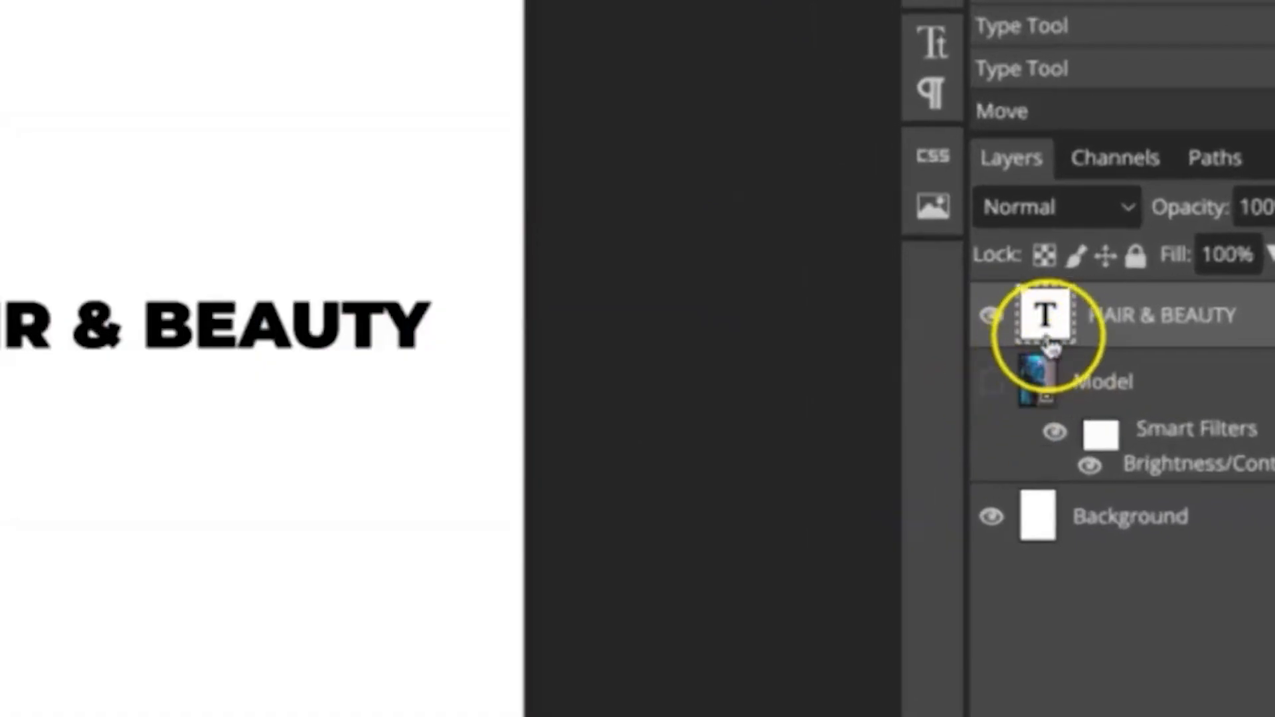
# Duplicate the HAIR & BEAUTY text layer, place the copy directly below the original, and change its wording to TEAM.
pyautogui.doubleClick(1048, 311)
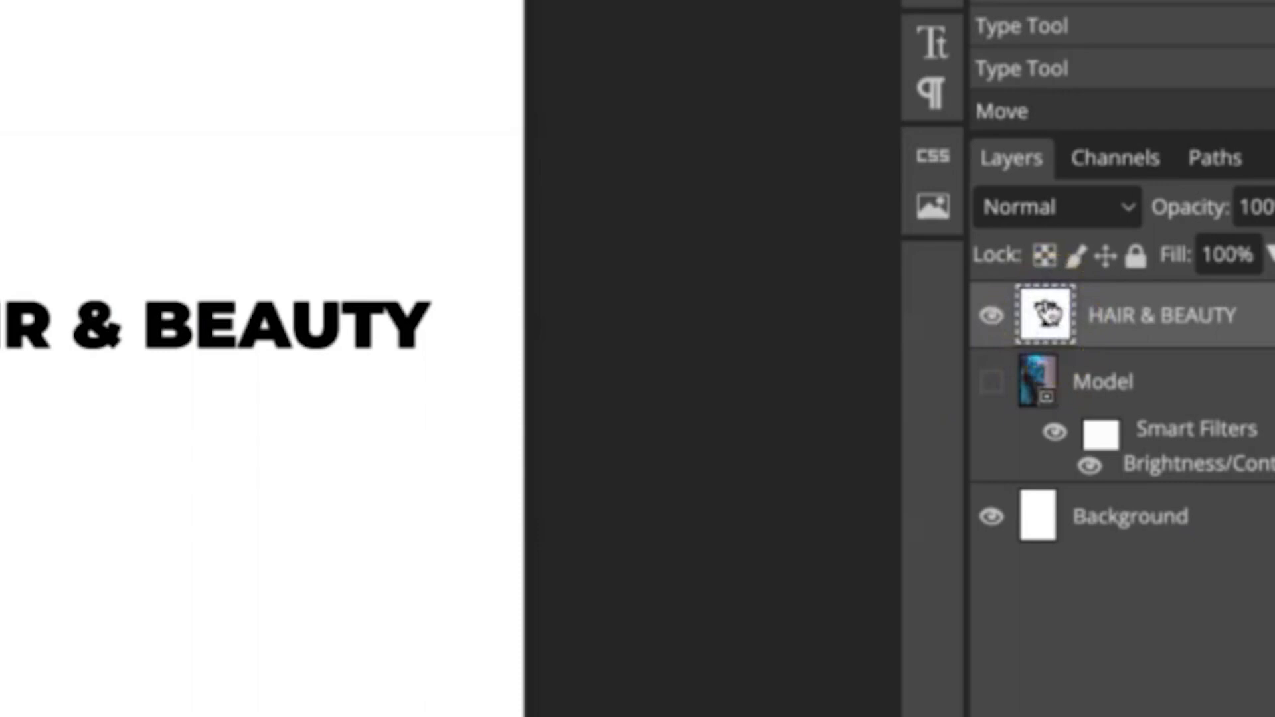
pyautogui.hotkey('ctrl', 'j')
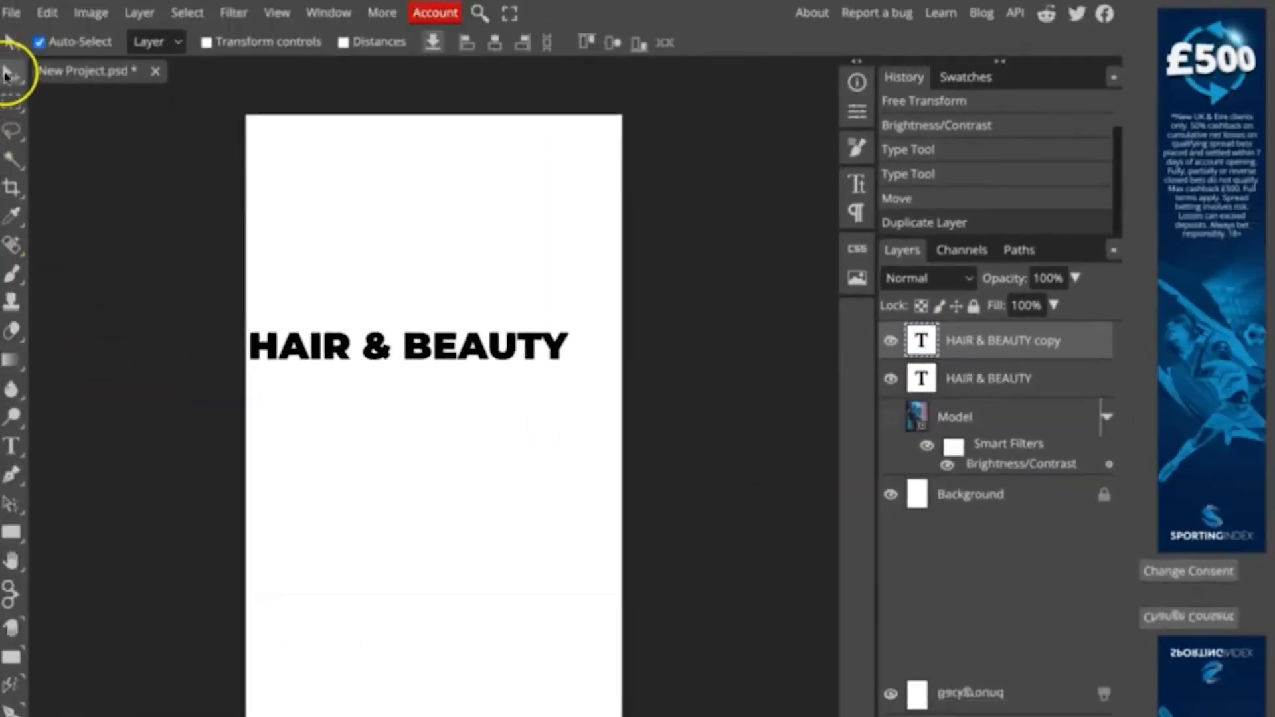
pyautogui.moveTo(365, 334); pyautogui.dragTo(354, 371)
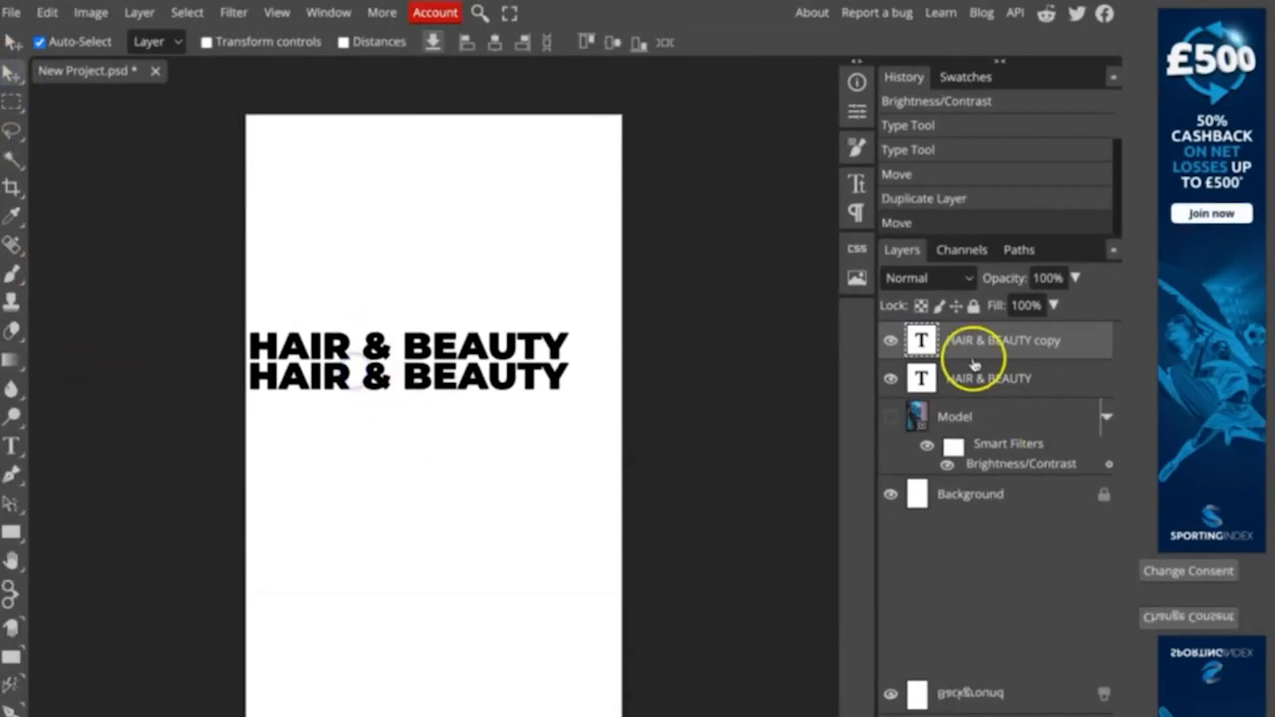
pyautogui.doubleClick(923, 340)
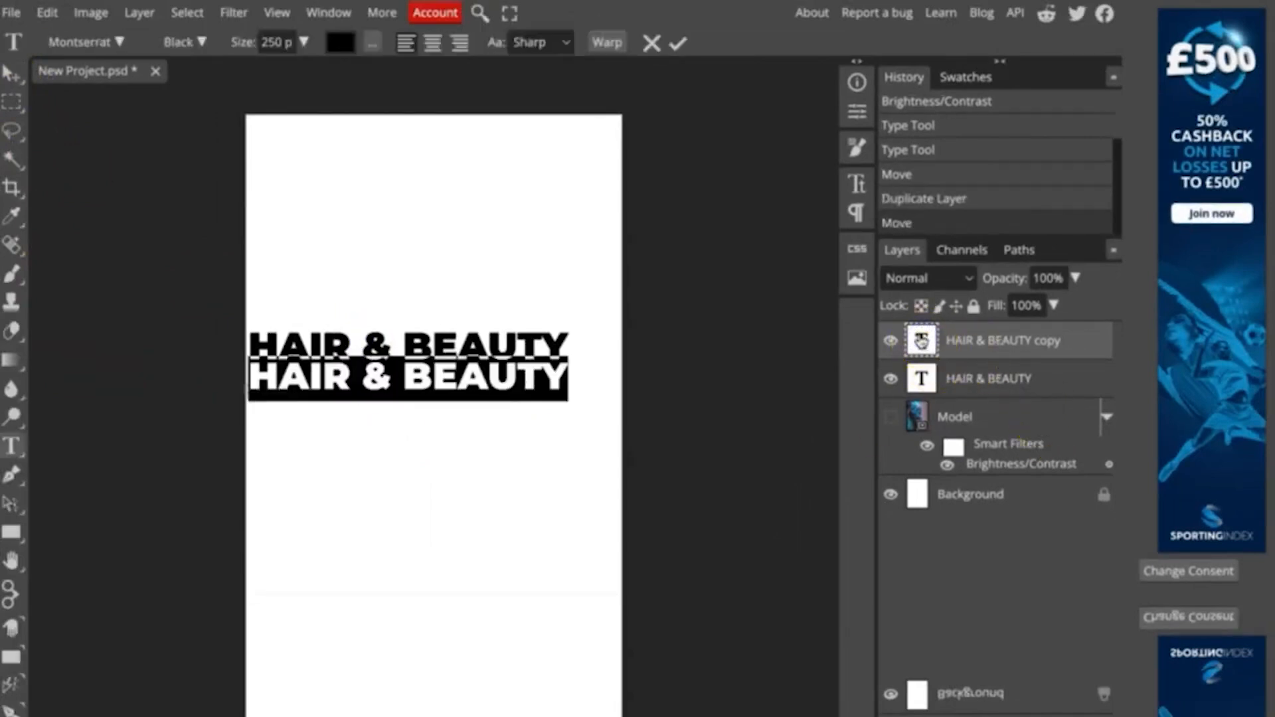
pyautogui.write('TEAM')
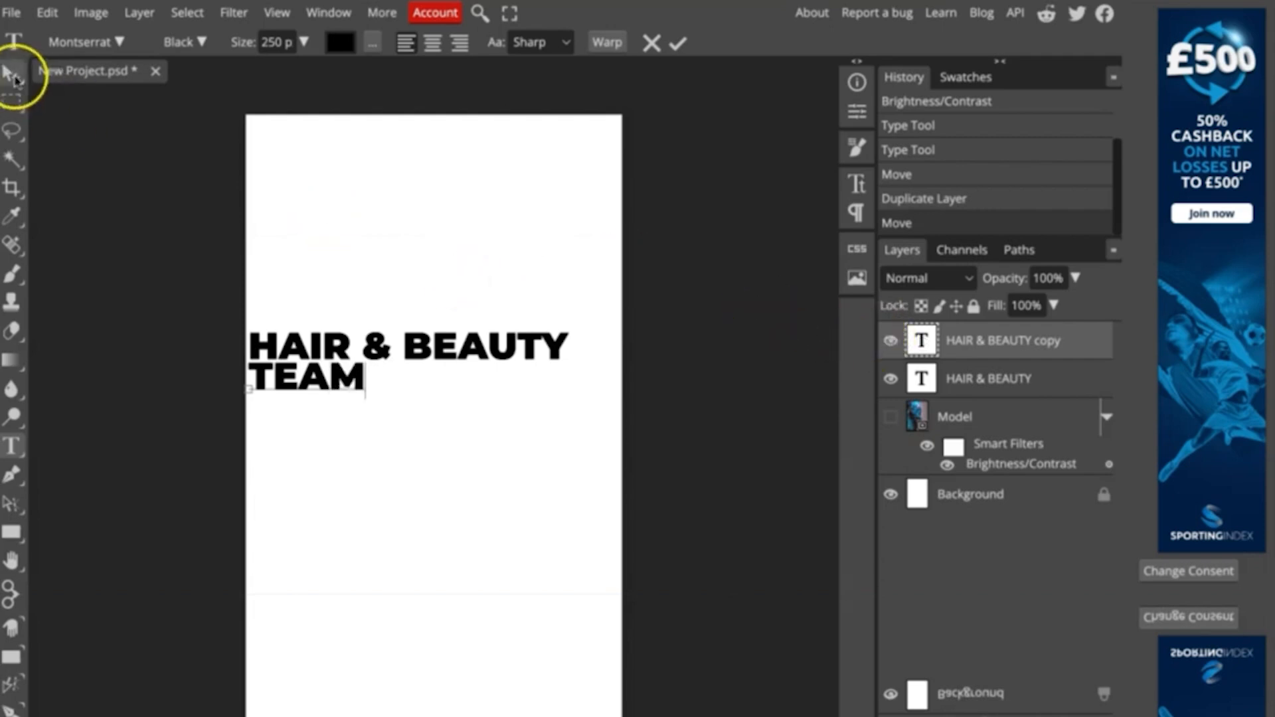
pyautogui.click(14, 78)
# Scale the TEAM text proportionally to about 277% so it matches the width of HAIR & BEAUTY.
pyautogui.click(56, 18)
pyautogui.click(110, 386)
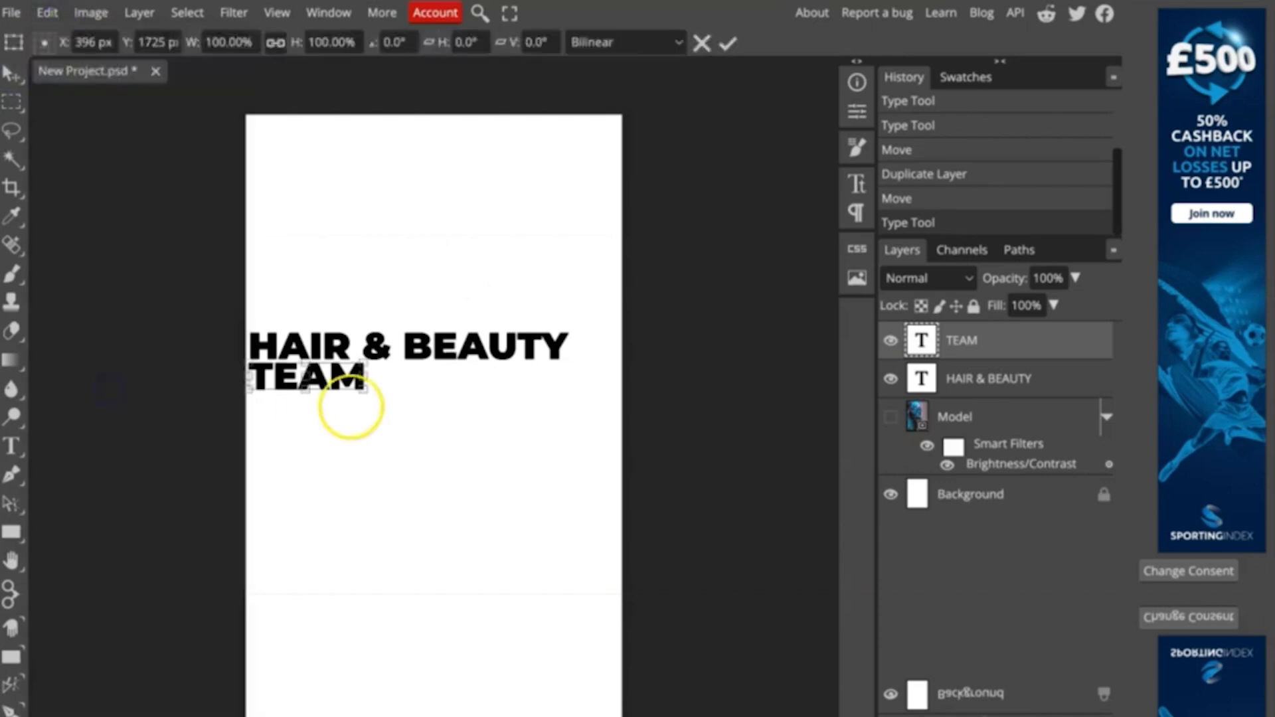
pyautogui.moveTo(365, 392); pyautogui.dragTo(564, 532)
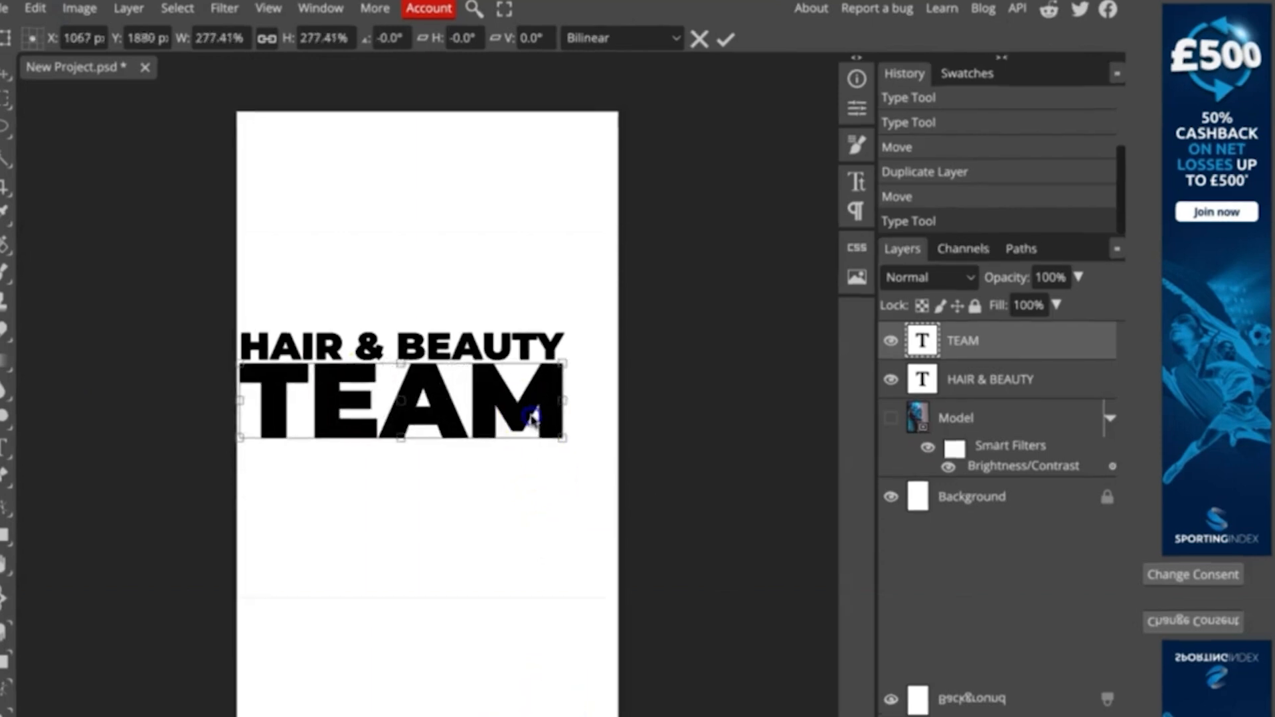
pyautogui.press('Return')
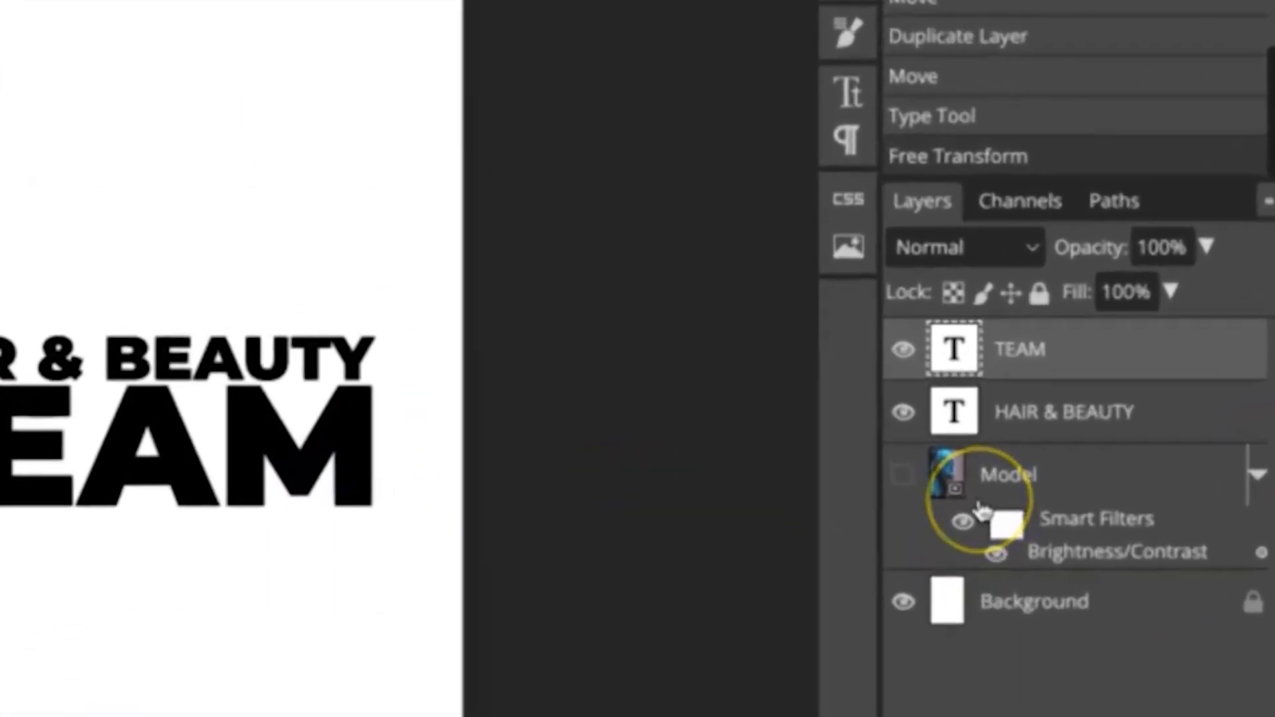
# Duplicate the TEAM text layer, place the copy directly below the original, and change its wording to VALUES.
pyautogui.hotkey('ctrl', 'j')
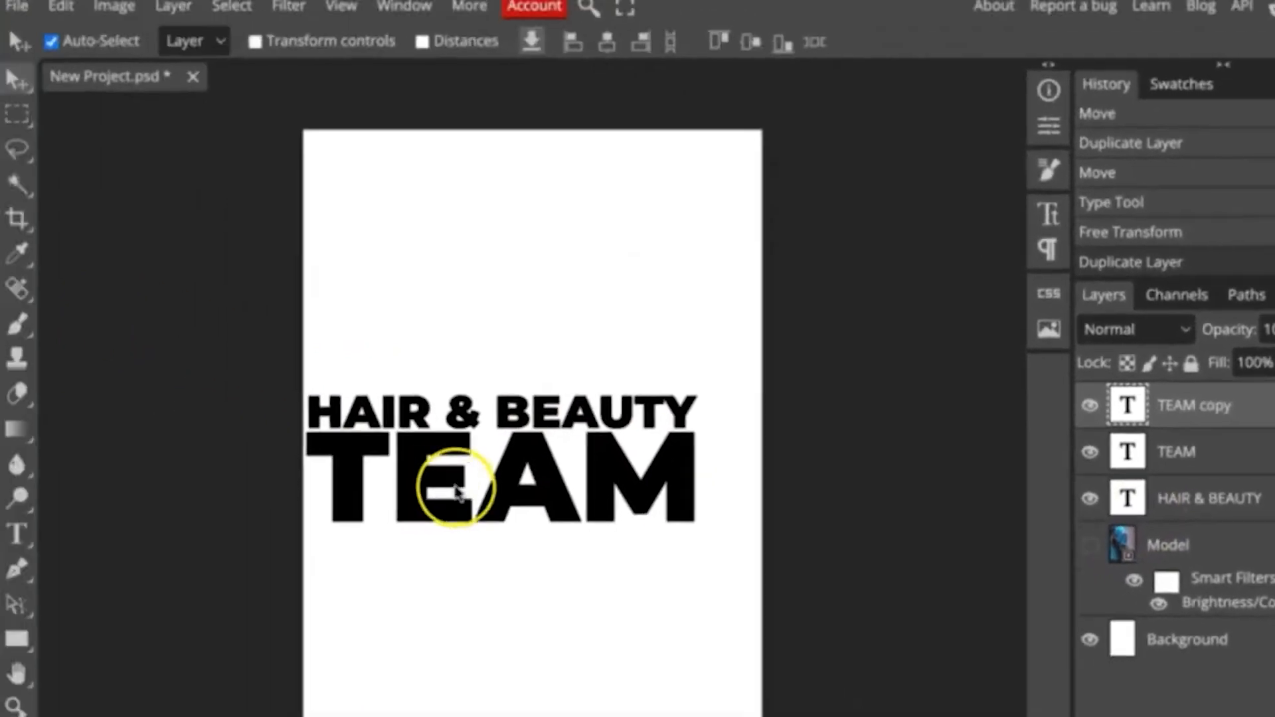
pyautogui.moveTo(44, 462); pyautogui.dragTo(54, 594)
pyautogui.moveTo(457, 588); pyautogui.dragTo(458, 594)
pyautogui.click(1137, 414)
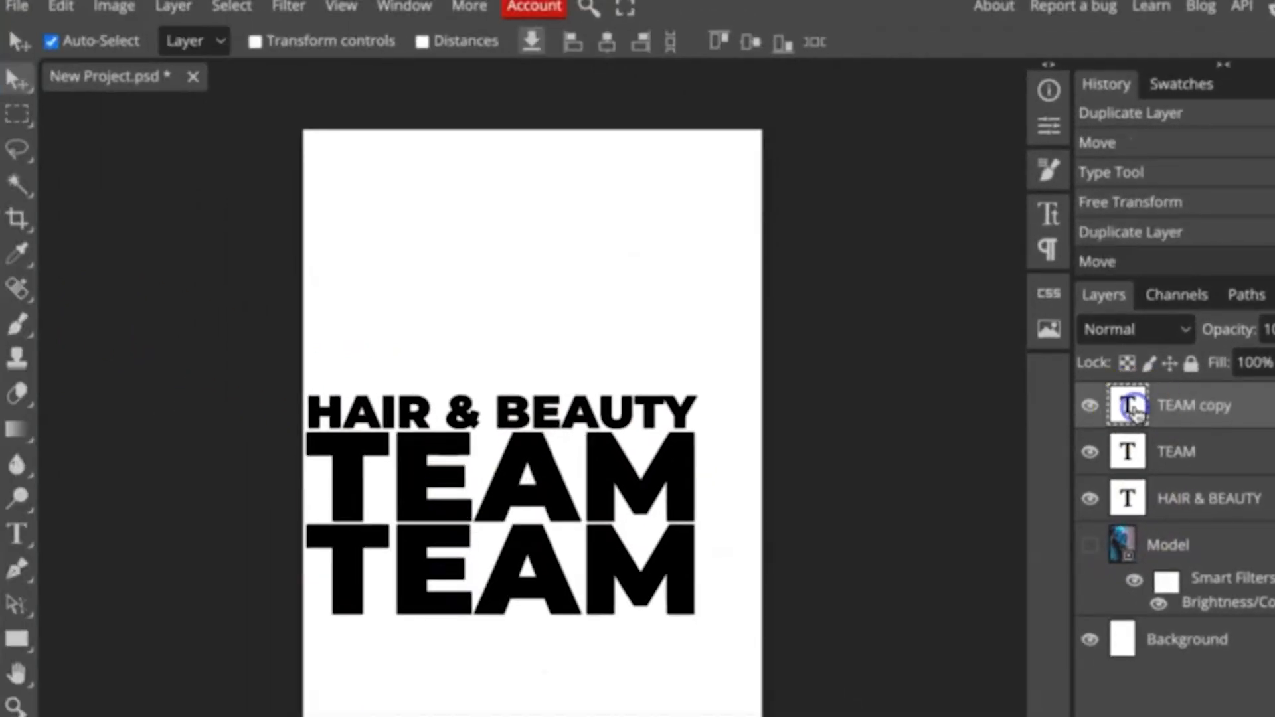
pyautogui.doubleClick(1133, 408)
pyautogui.write('VA')
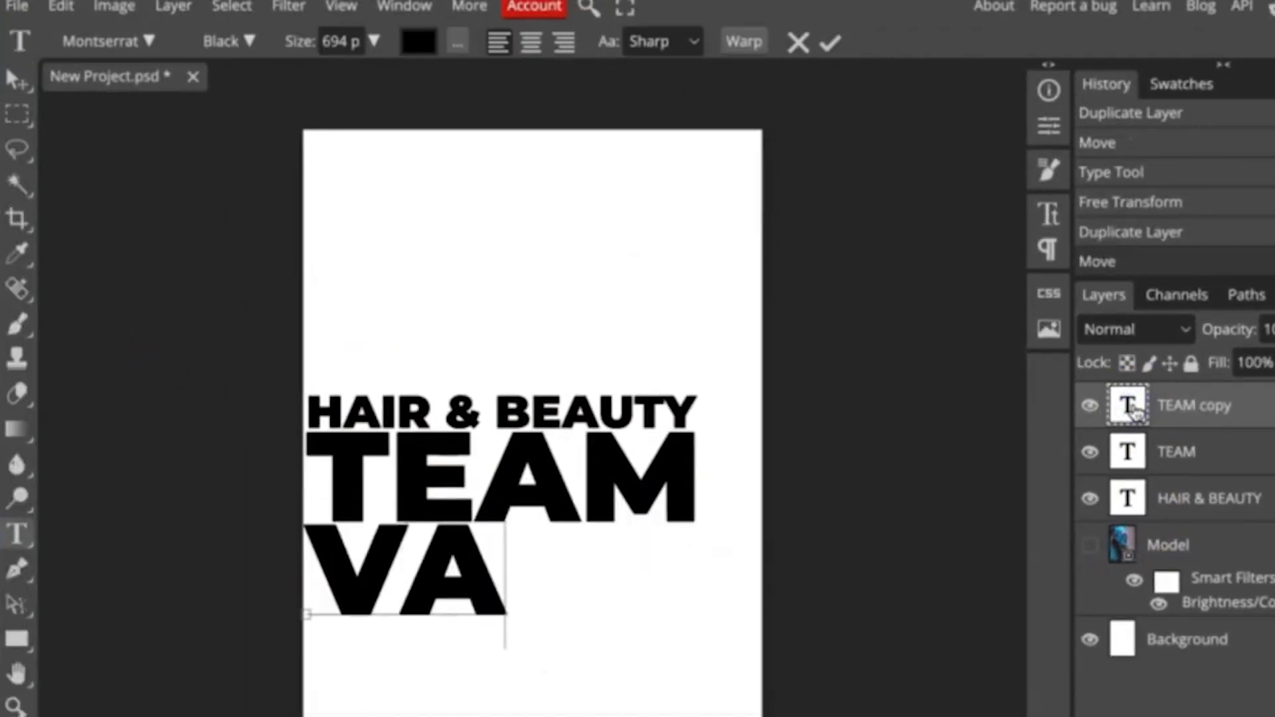
pyautogui.write('LUE')
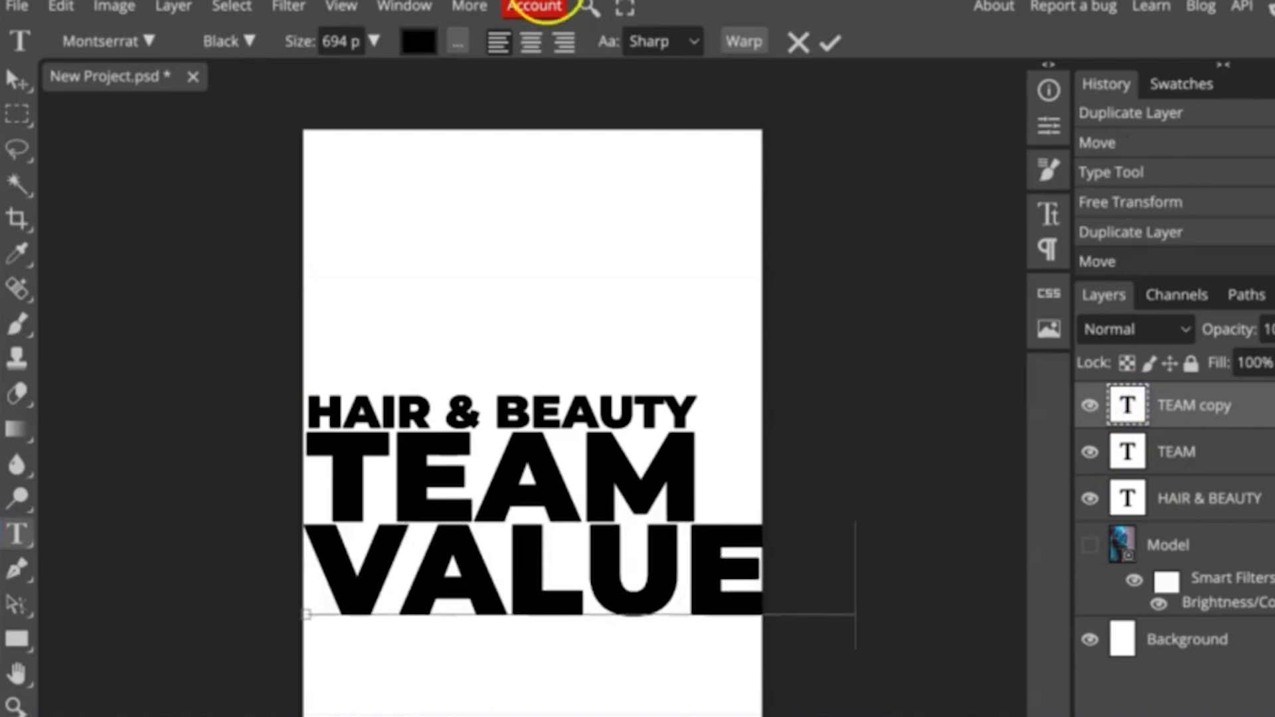
# Scale the VALUES text proportionally to about 72% so it lines up with the width of TEAM.
pyautogui.click(65, 8)
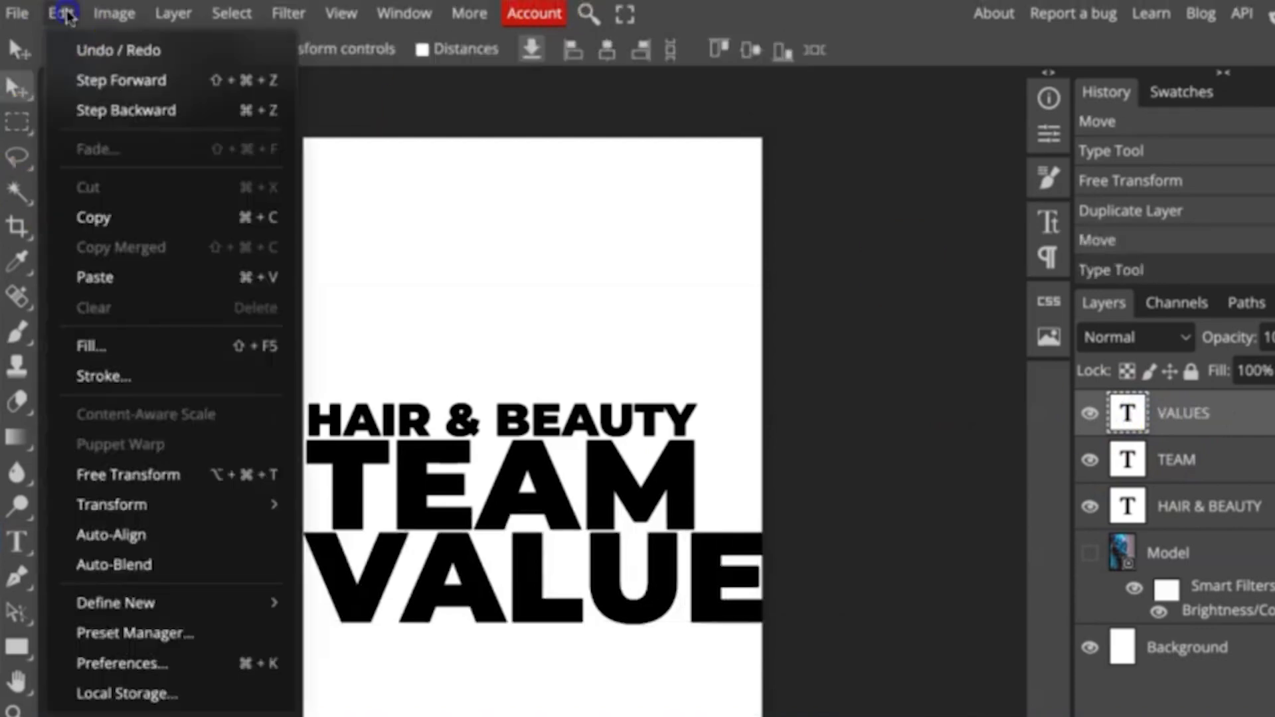
pyautogui.click(65, 8)
pyautogui.click(63, 9)
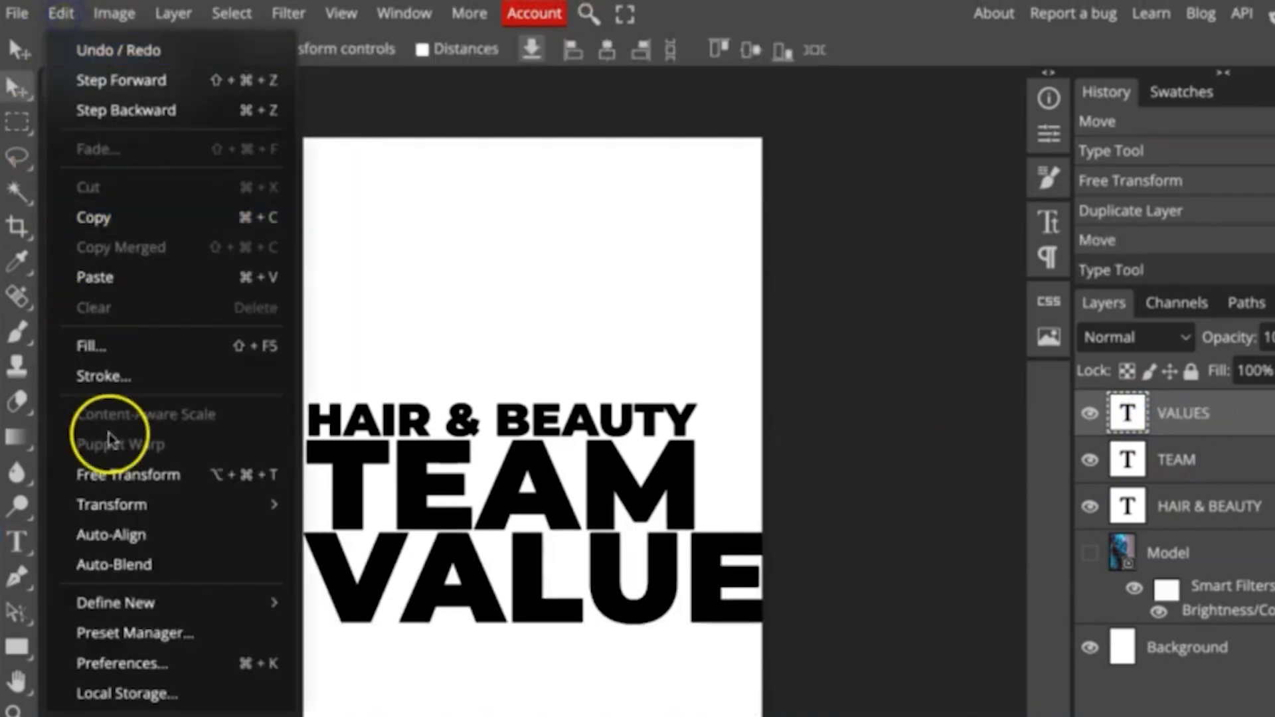
pyautogui.click(114, 473)
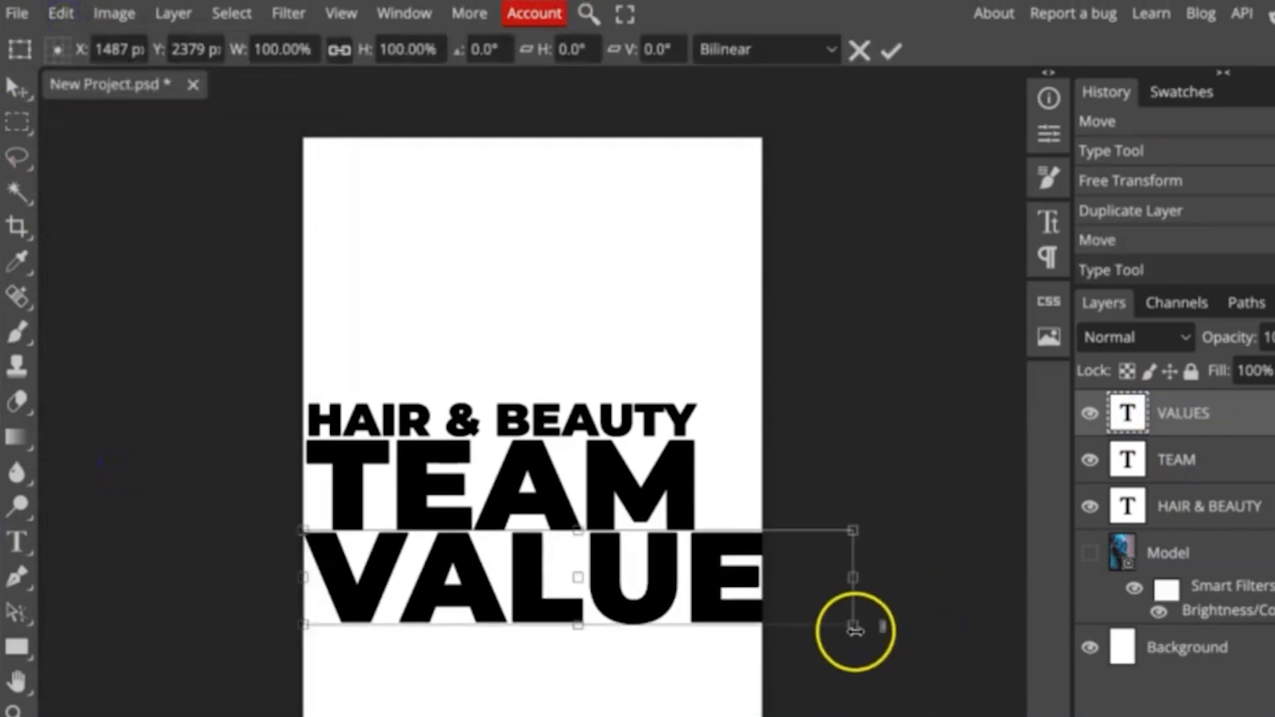
pyautogui.moveTo(854, 623); pyautogui.dragTo(692, 578)
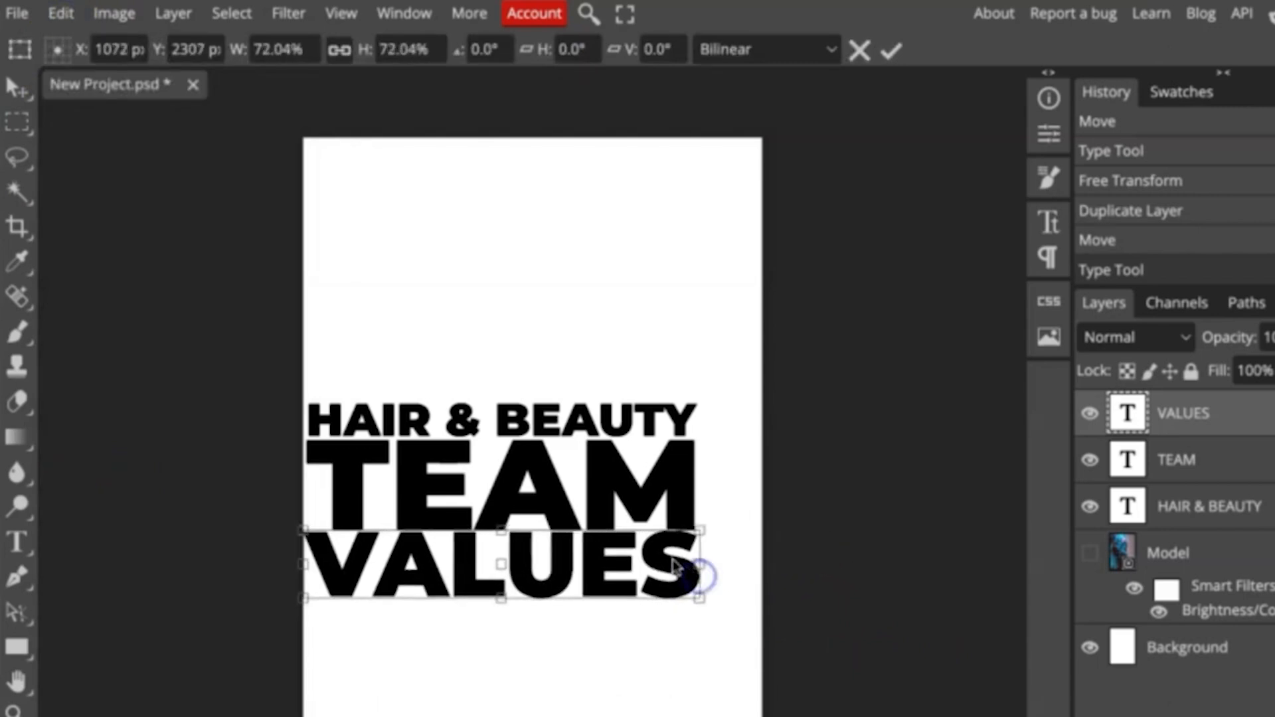
pyautogui.press('Return')
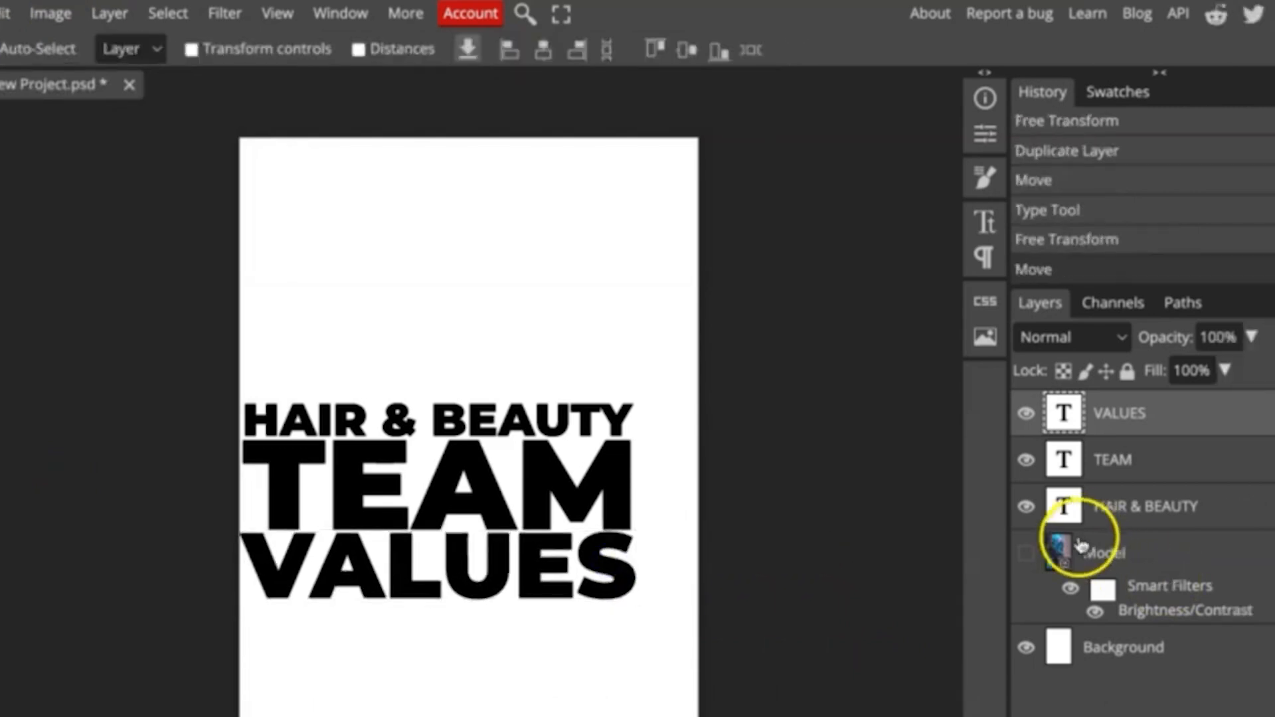
# Merge the VALUES, TEAM and HAIR & BEAUTY text layers into one layer and hide the merged layer.
pyautogui.click(1026, 555)
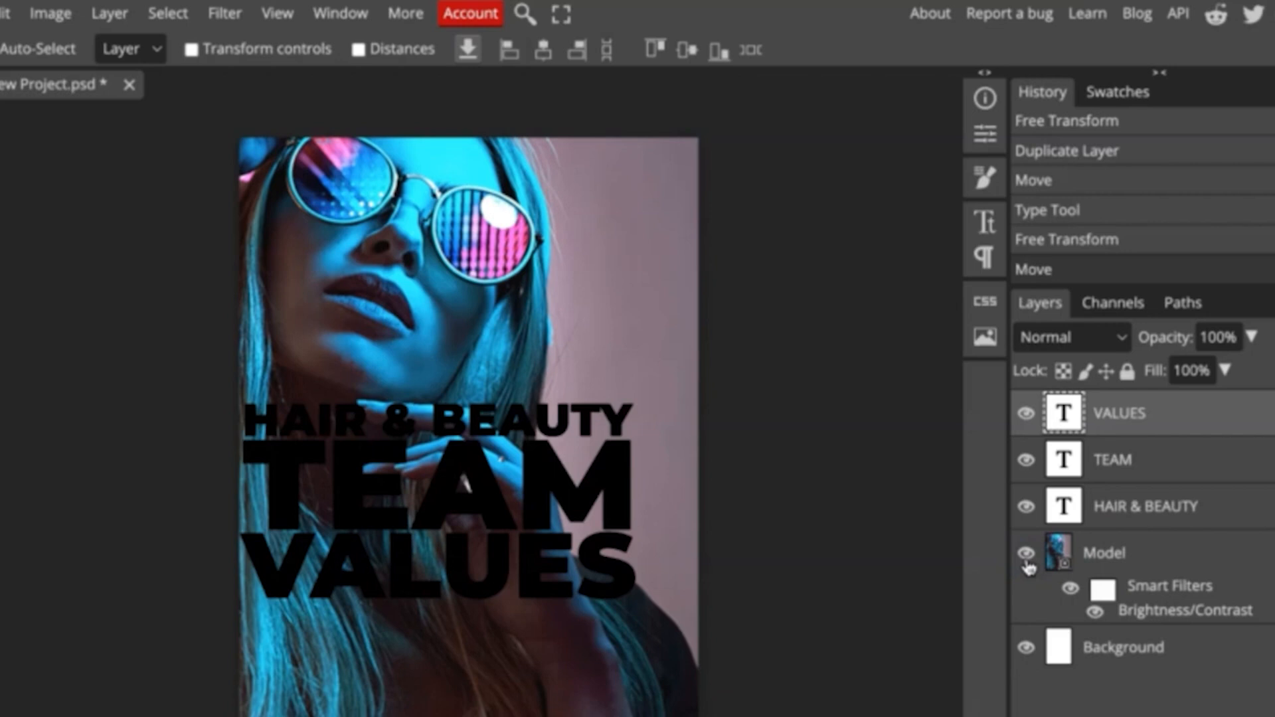
pyautogui.click(1026, 555)
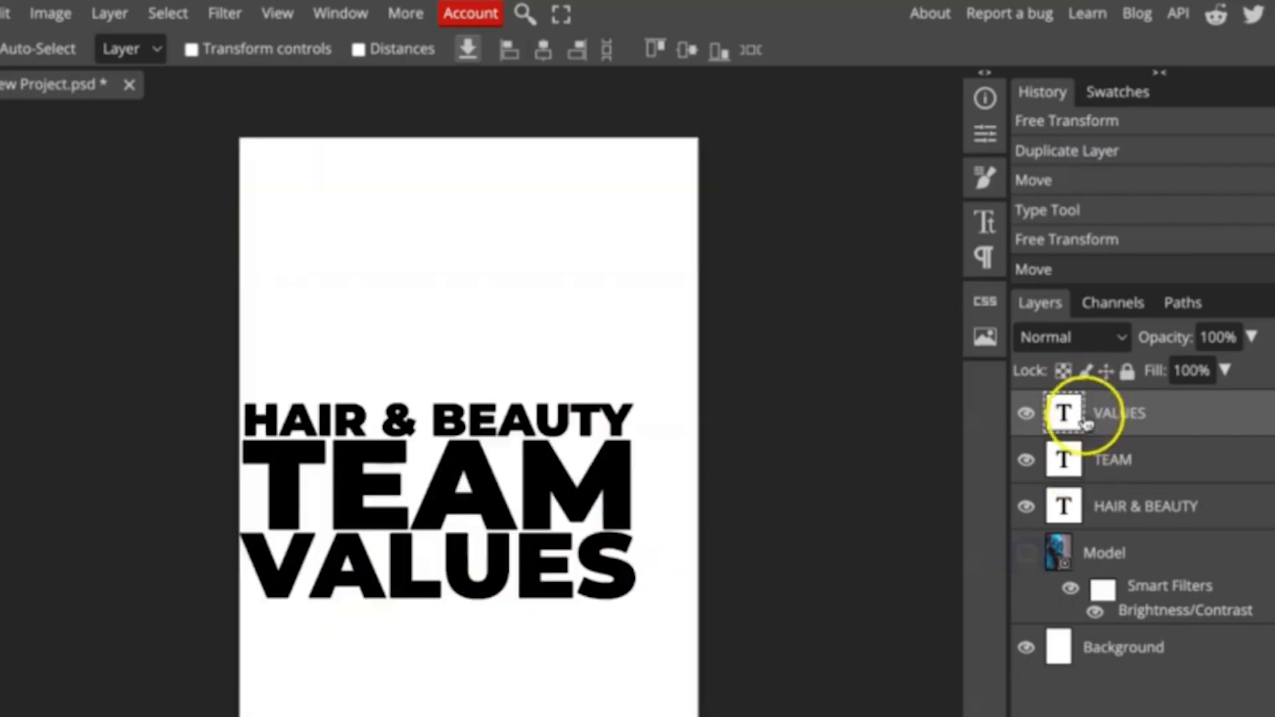
pyautogui.keyDown('shift'); pyautogui.click(1070, 508); pyautogui.keyUp('shift')
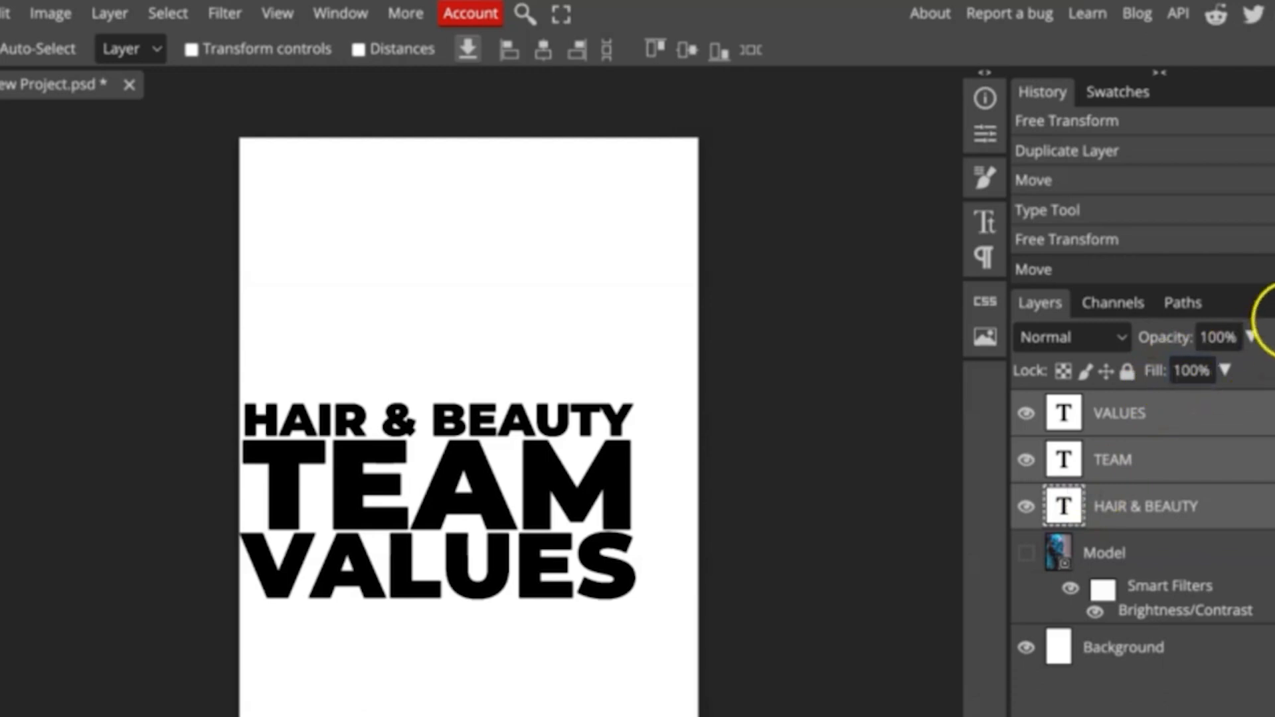
pyautogui.hotkey('ctrl', 'e')
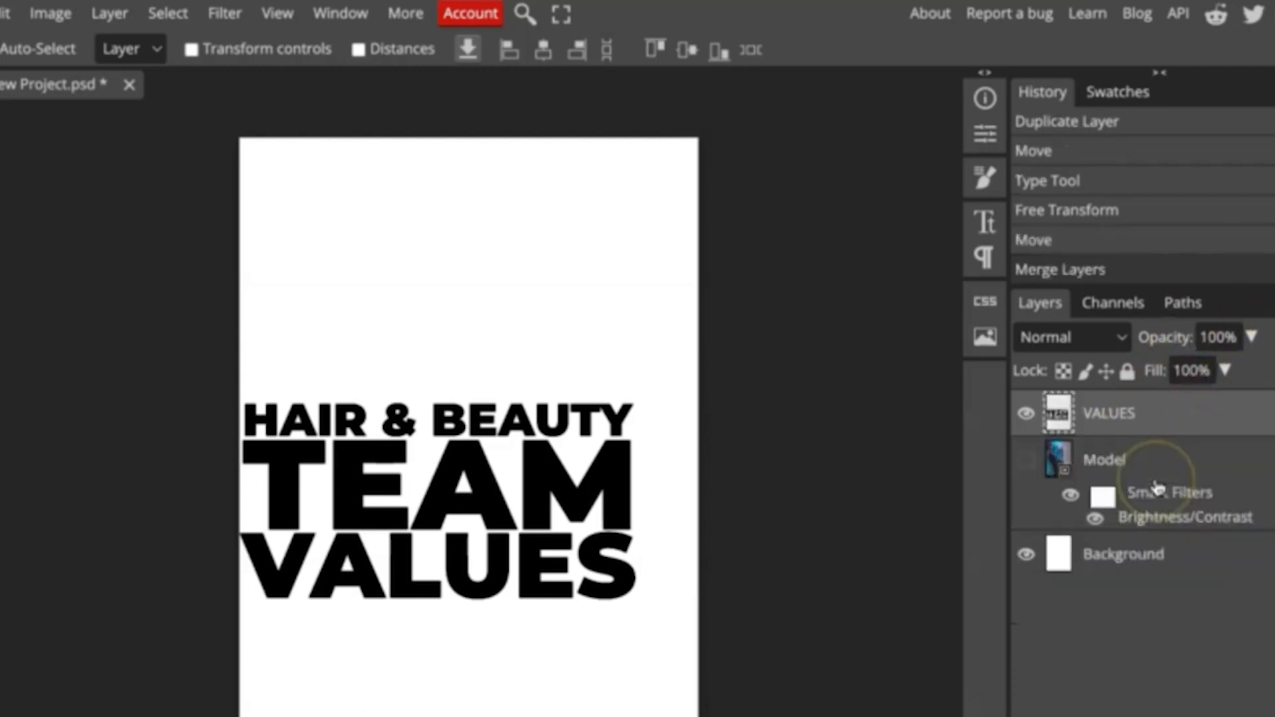
pyautogui.click(1026, 413)
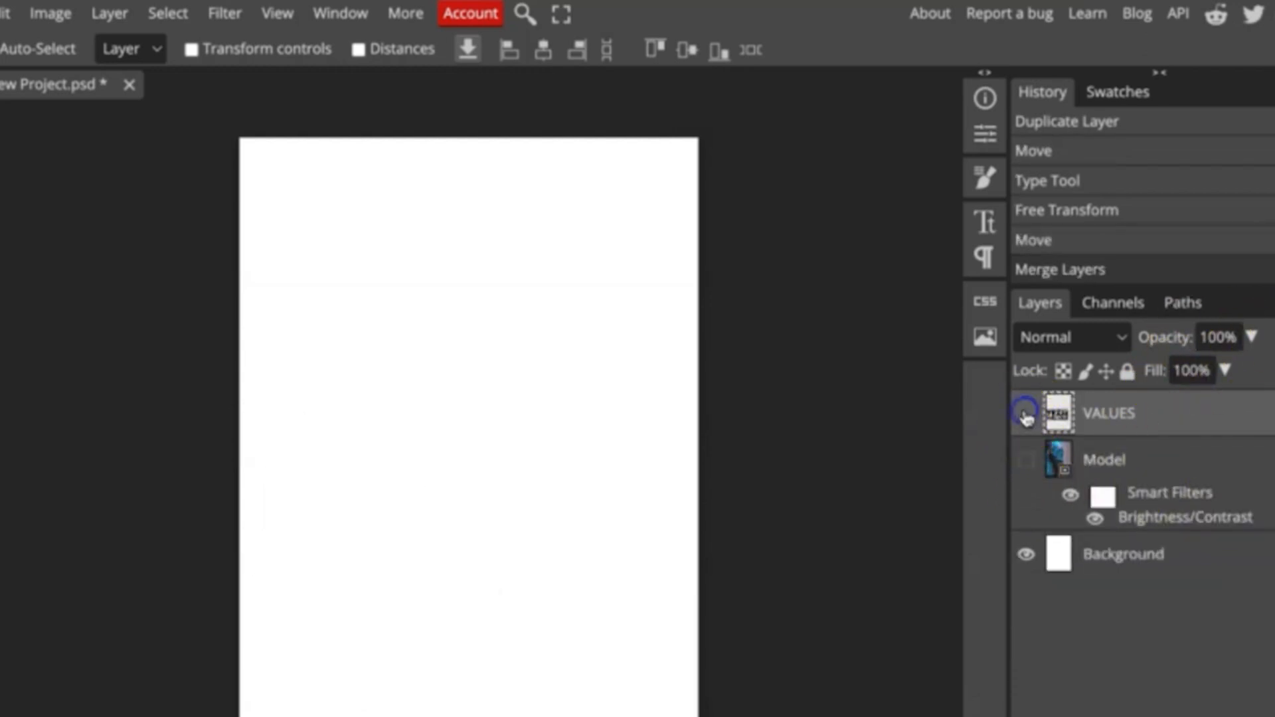
# Show the merged text layer, reorder it directly beneath the Model layer, and make the Model photo visible.
pyautogui.click(1027, 415)
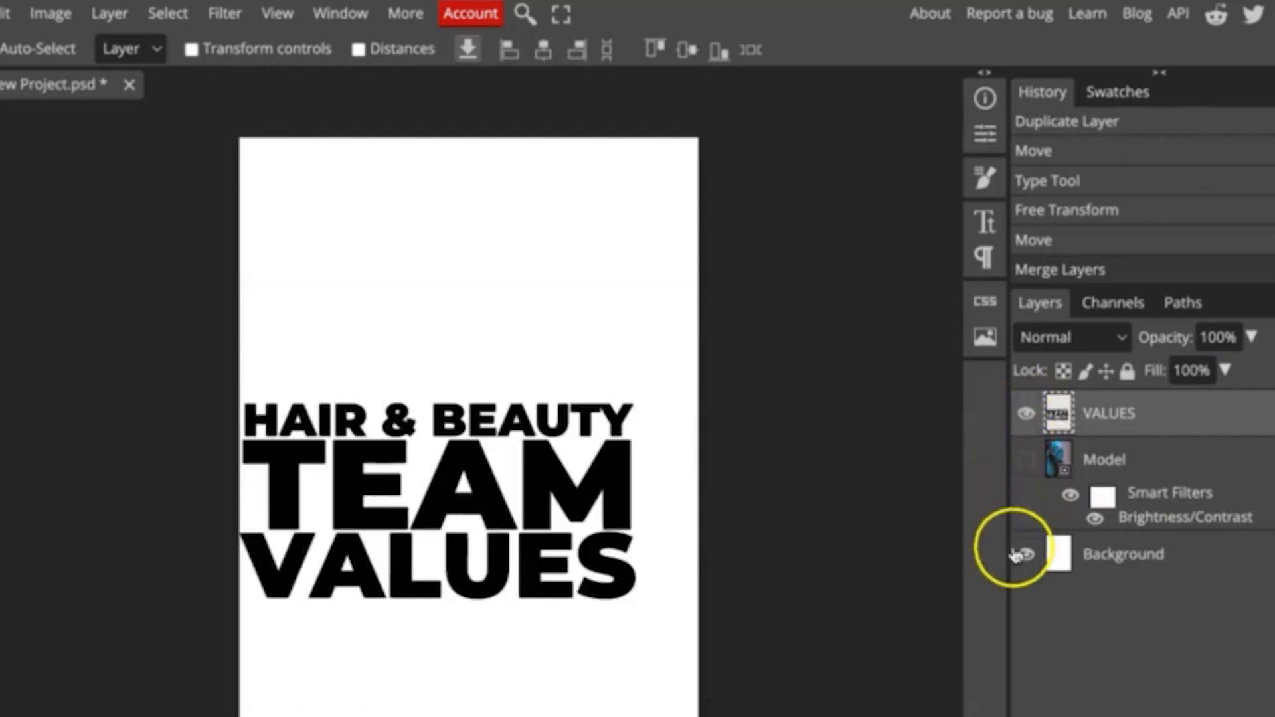
pyautogui.click(1026, 415)
pyautogui.click(1026, 415)
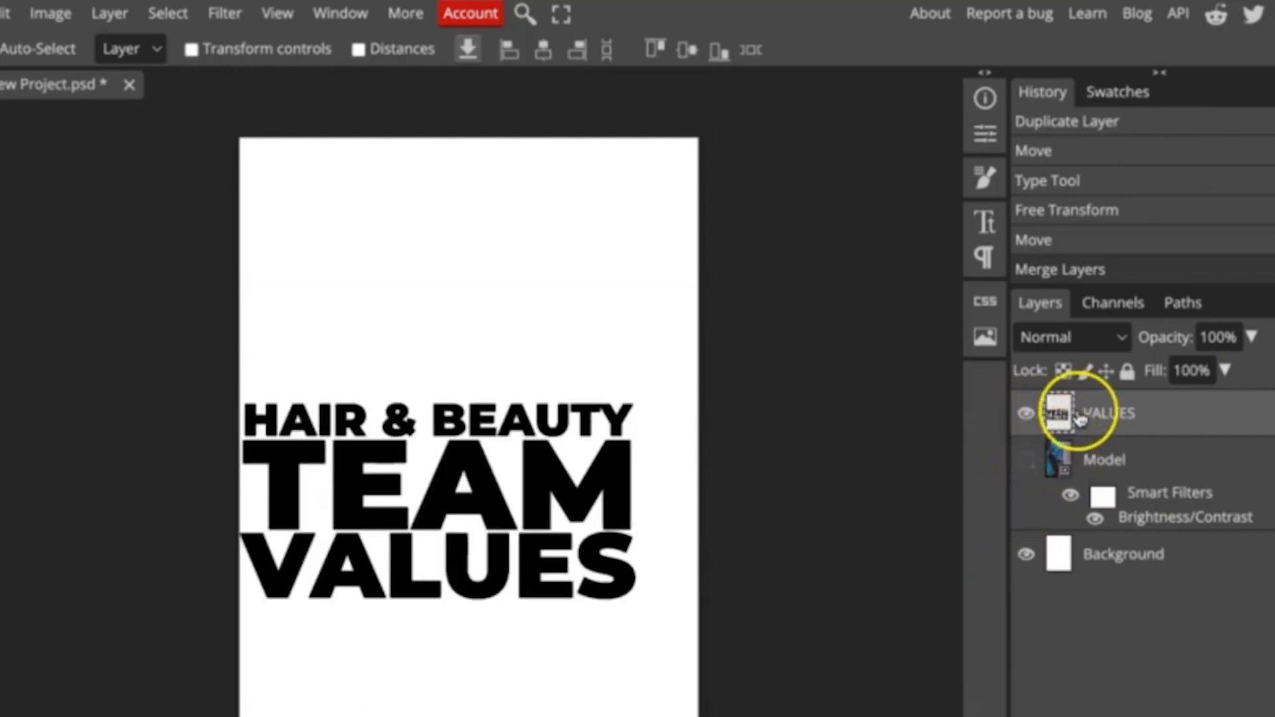
pyautogui.moveTo(1062, 468); pyautogui.dragTo(1065, 494)
pyautogui.click(1026, 413)
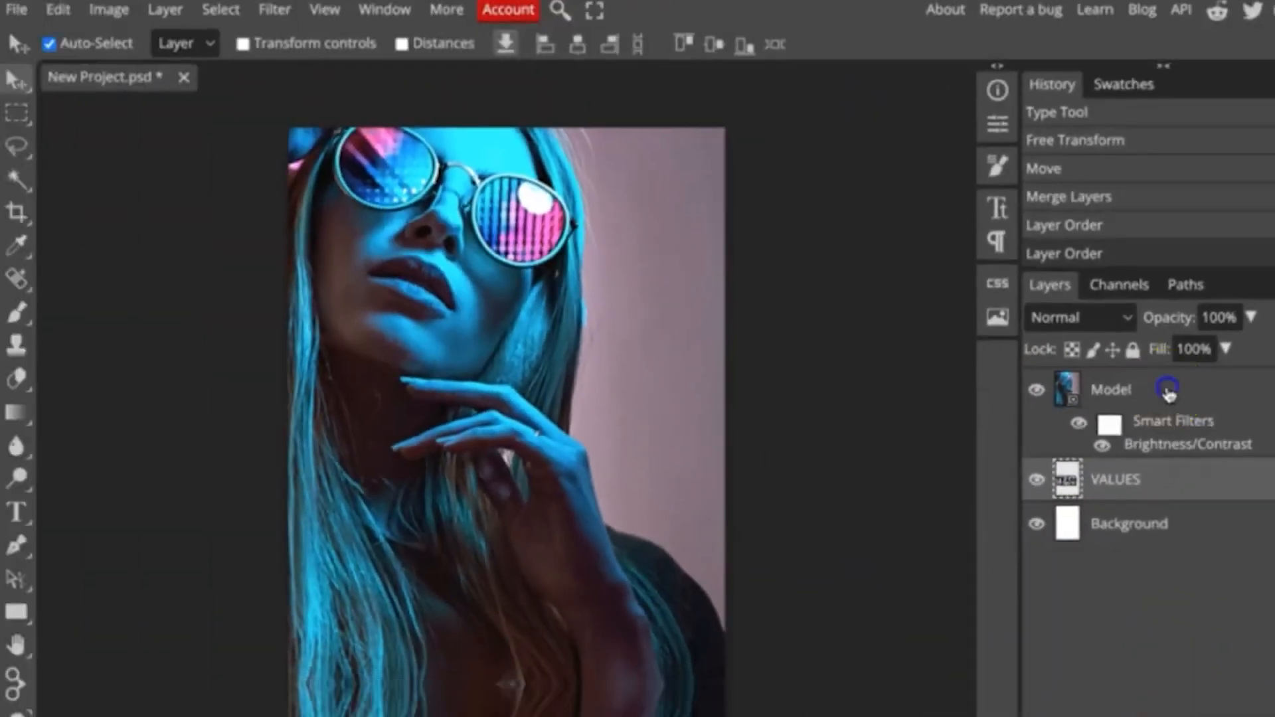
# Apply a clipping mask to the Model layer so the photo fills only the merged HAIR & BEAUTY TEAM VALUES lettering.
pyautogui.click(878, 328)
pyautogui.rightClick(1172, 393)
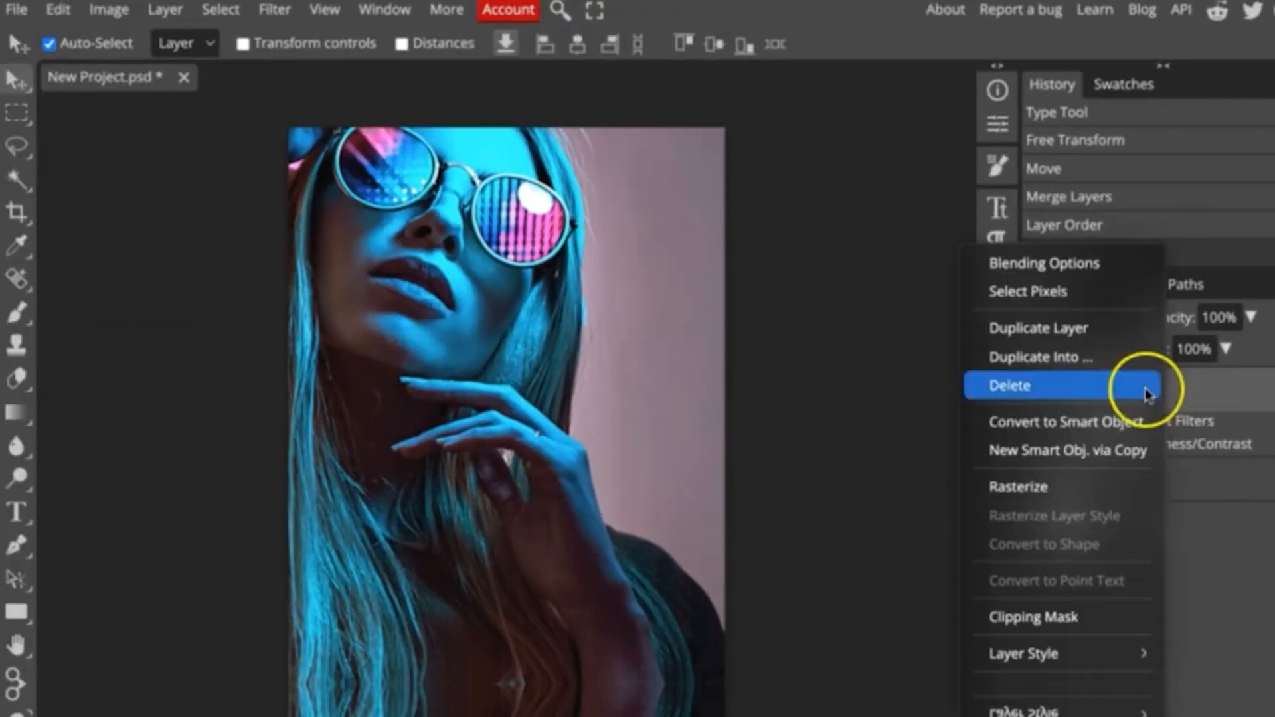
pyautogui.click(1049, 618)
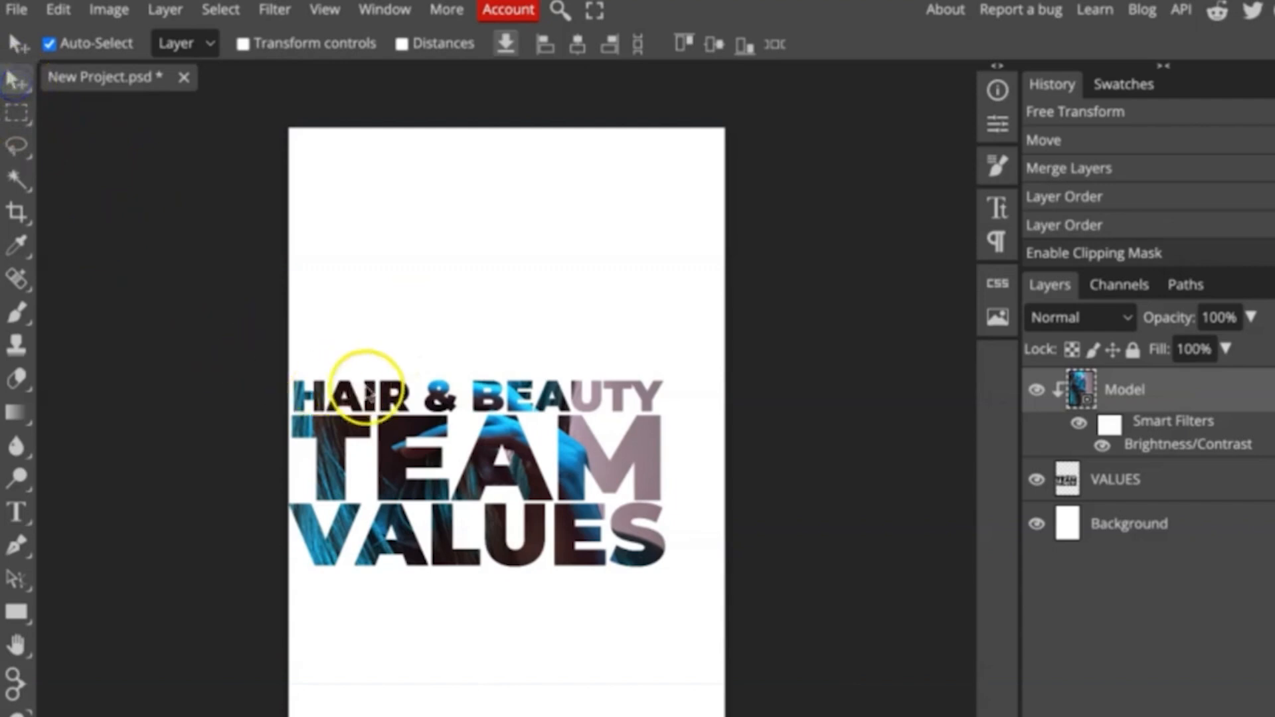
# Try shifting the clipped Model photo up inside the lettering and undo the move.
pyautogui.moveTo(395, 410); pyautogui.dragTo(347, 350)
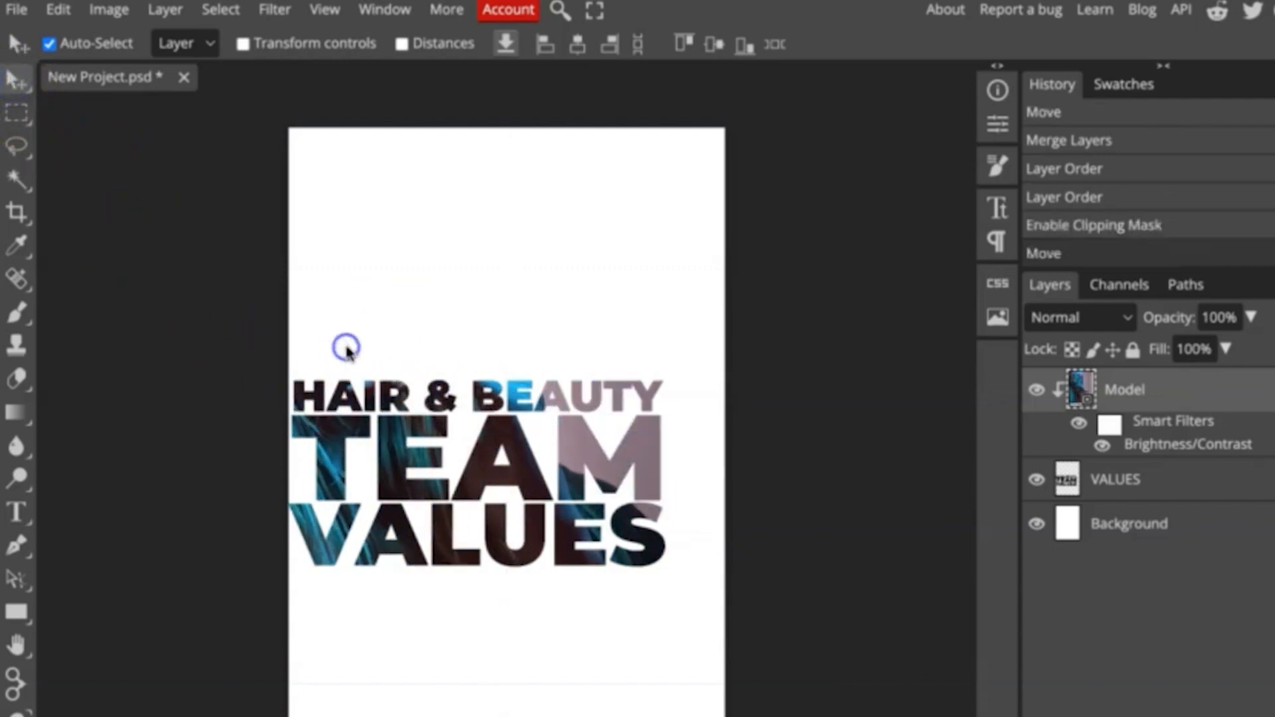
pyautogui.hotkey('ctrl', 'z')
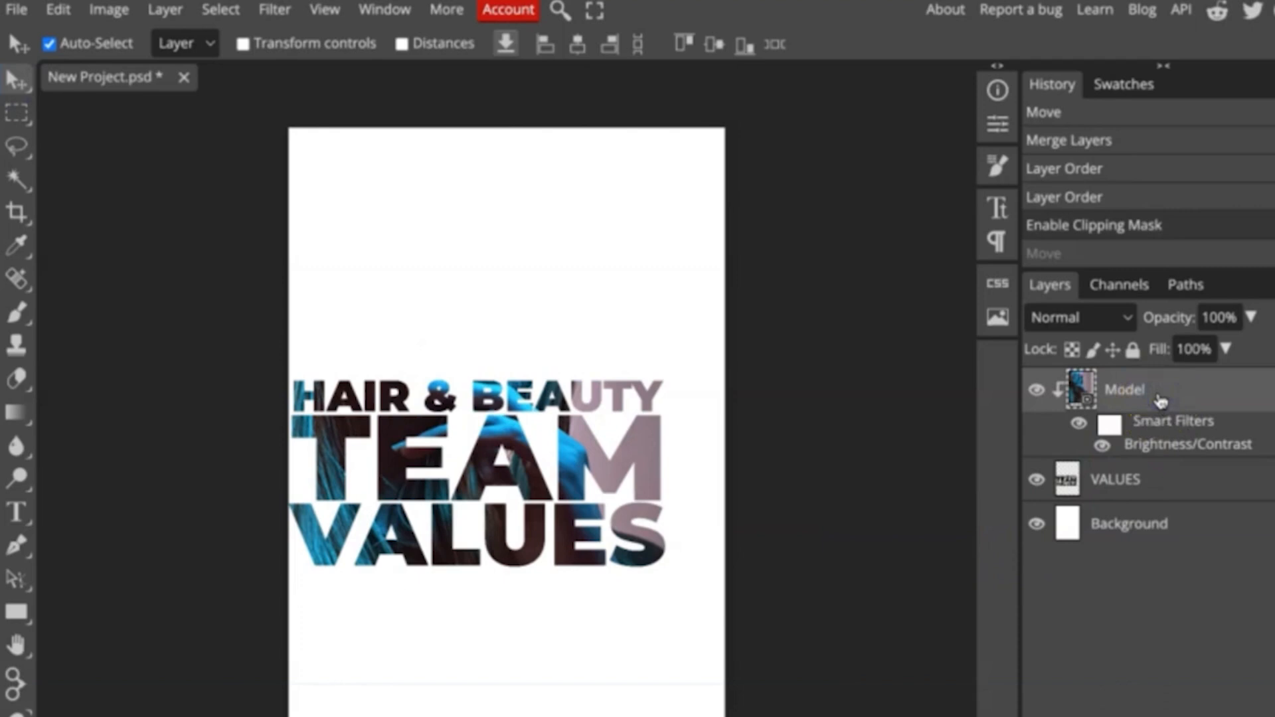
# Duplicate the clipped Model layer and release the copy from its clipping mask.
pyautogui.hotkey('ctrl', 'j')
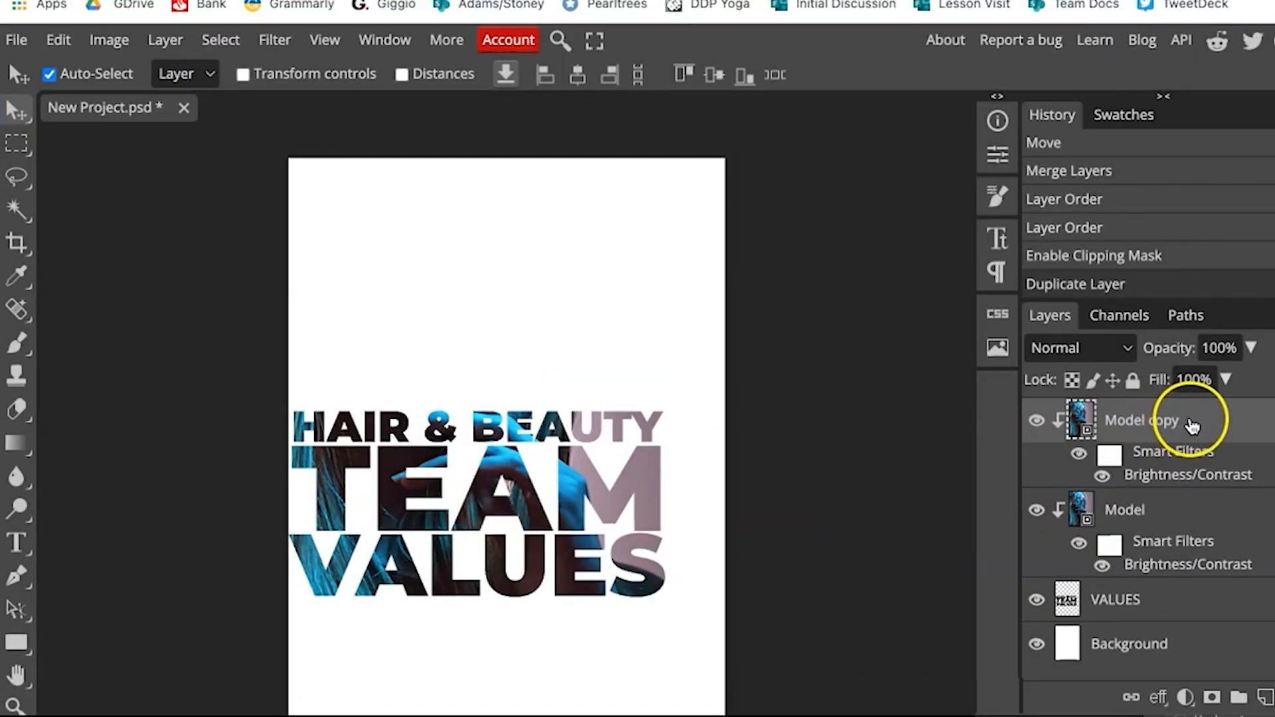
pyautogui.rightClick(1194, 390)
pyautogui.click(1172, 448)
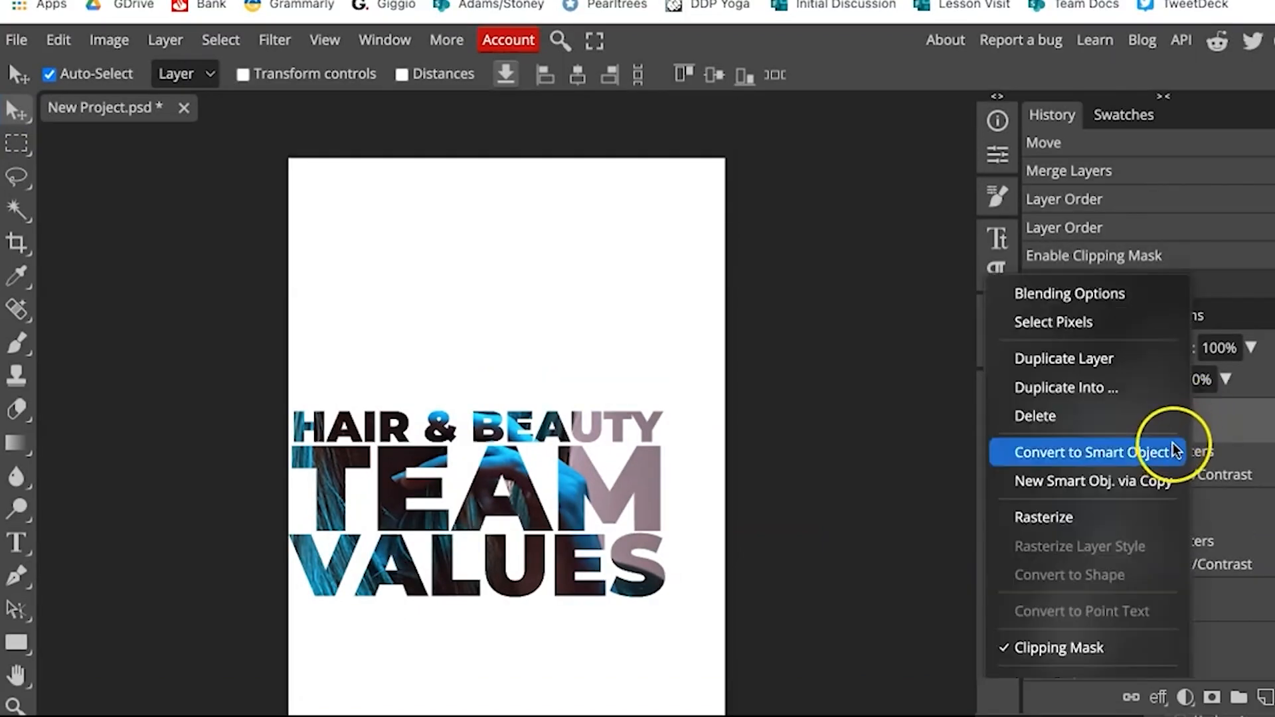
pyautogui.click(1083, 650)
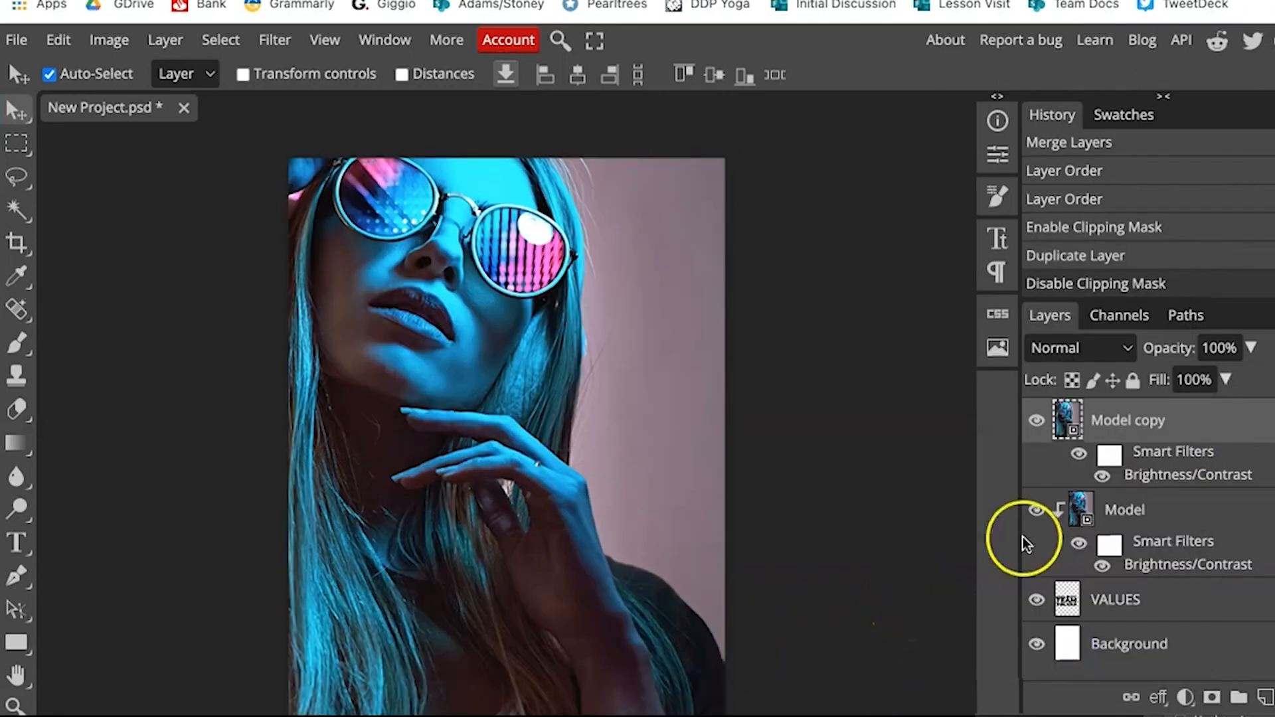
# Mask the Model copy with a full-width rectangular selection from the page's upper edge down to the top of the HAIR & BEAUTY line.
pyautogui.click(1037, 421)
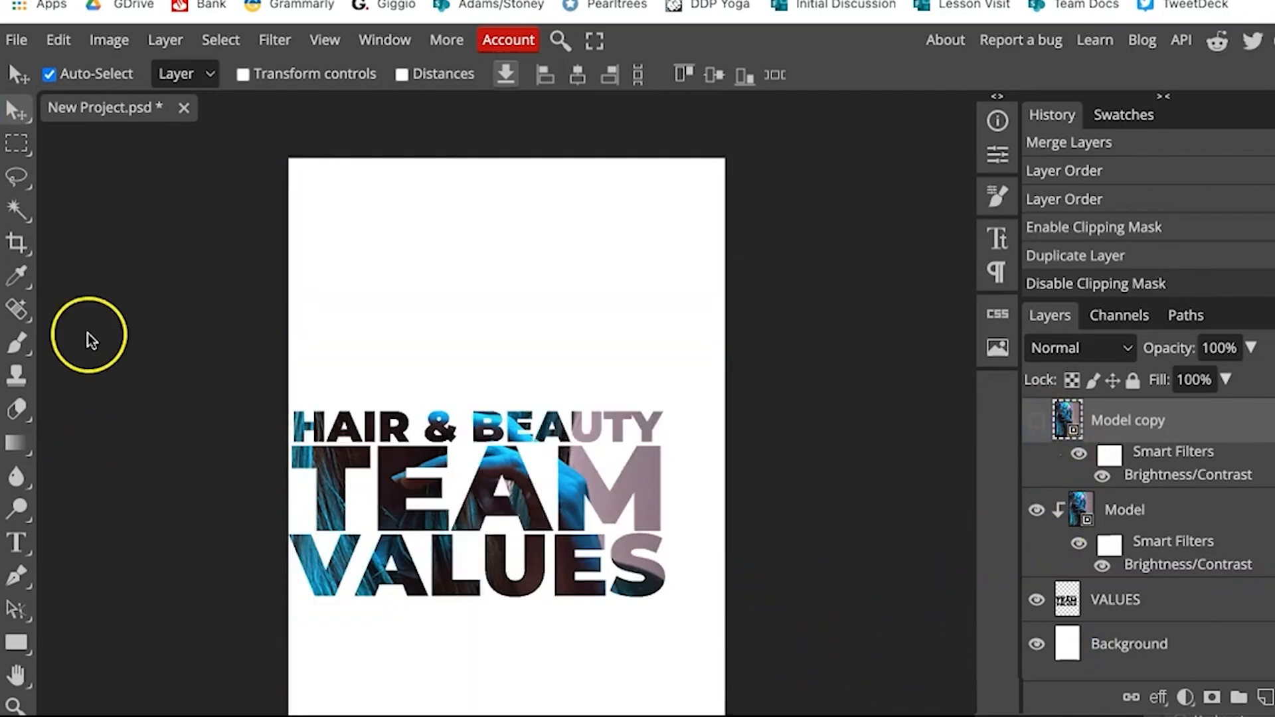
pyautogui.click(18, 142)
pyautogui.moveTo(290, 159); pyautogui.dragTo(796, 413)
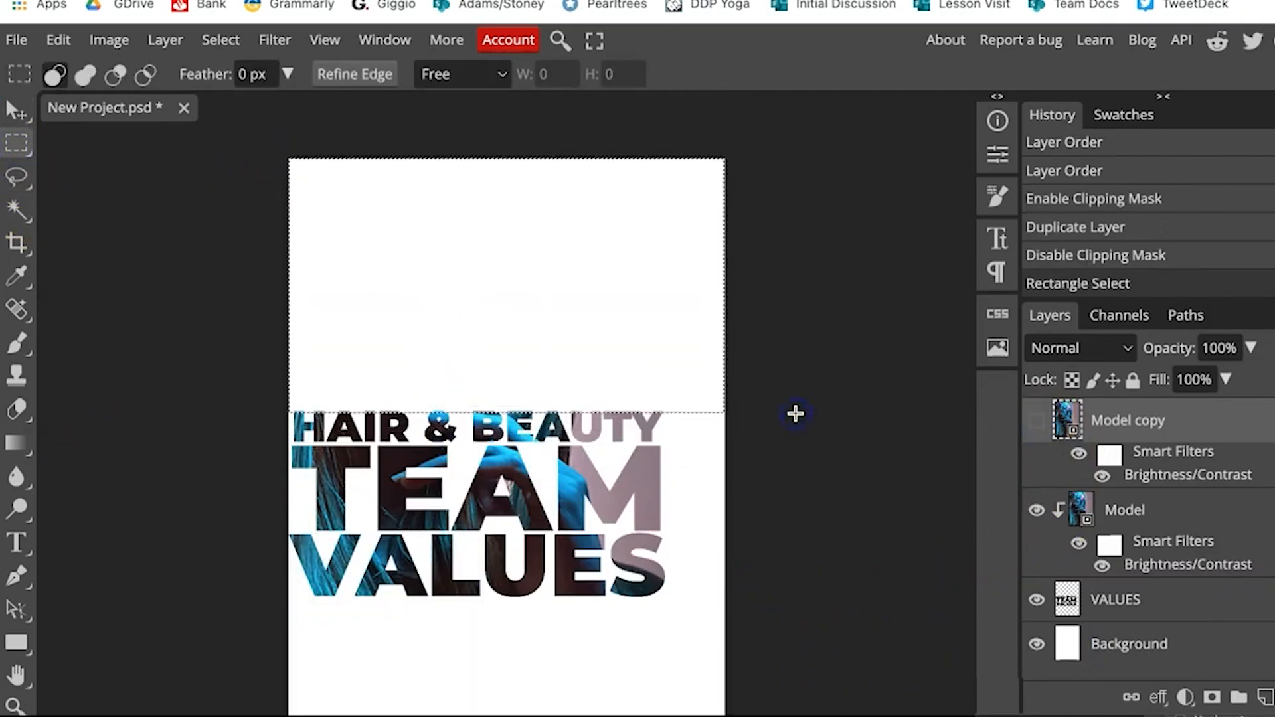
pyautogui.click(1037, 428)
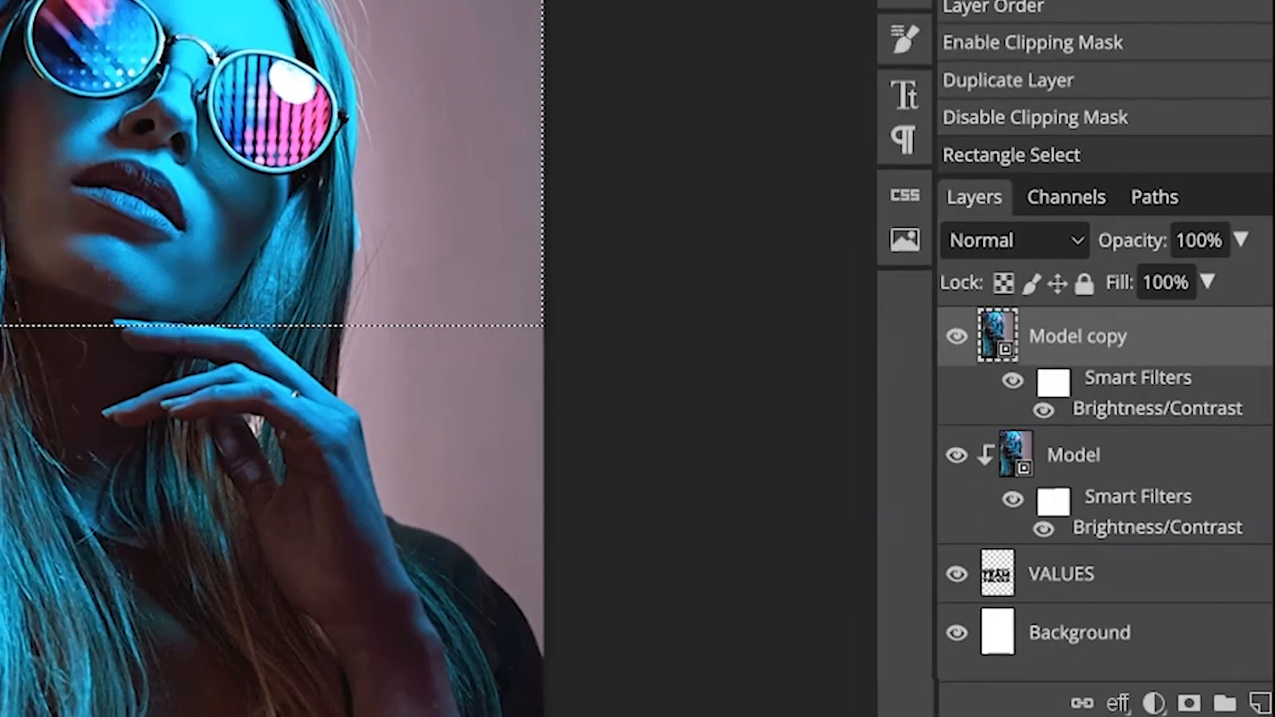
pyautogui.click(1187, 693)
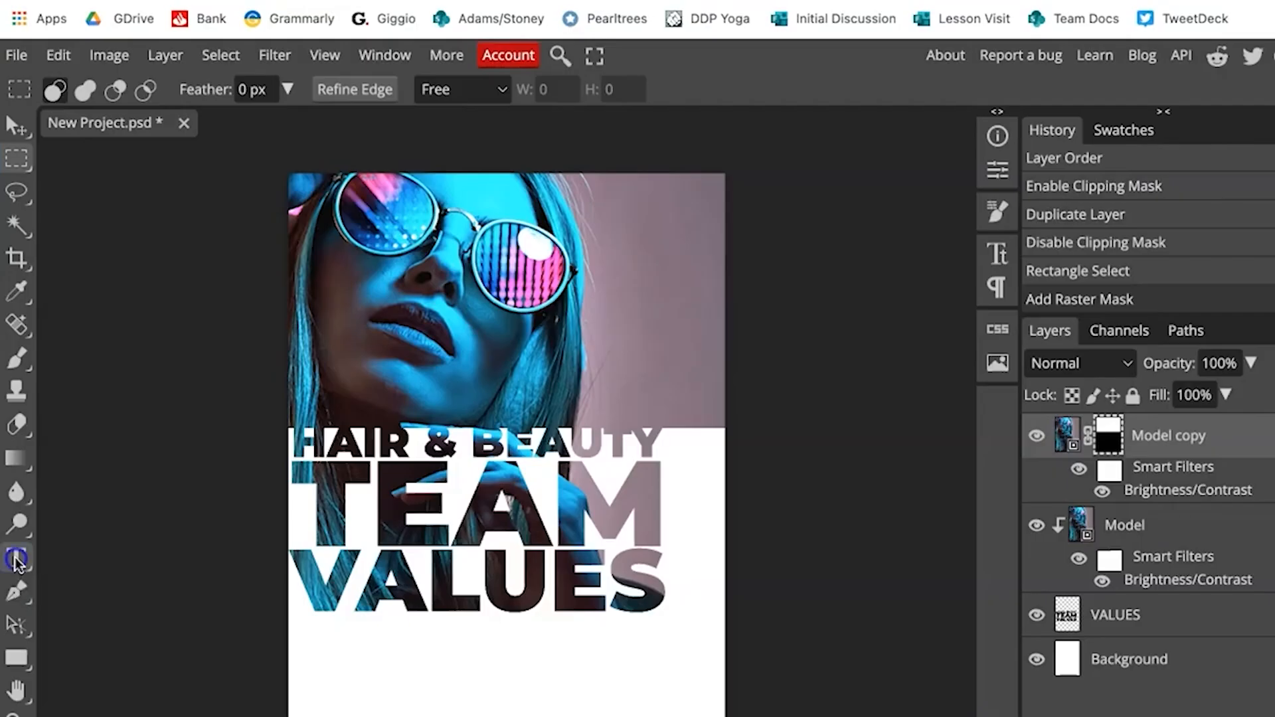
# Add the text COMMITTED | CREATIVE | CARING below VALUES in Montserrat Regular at 150 px.
pyautogui.click(16, 558)
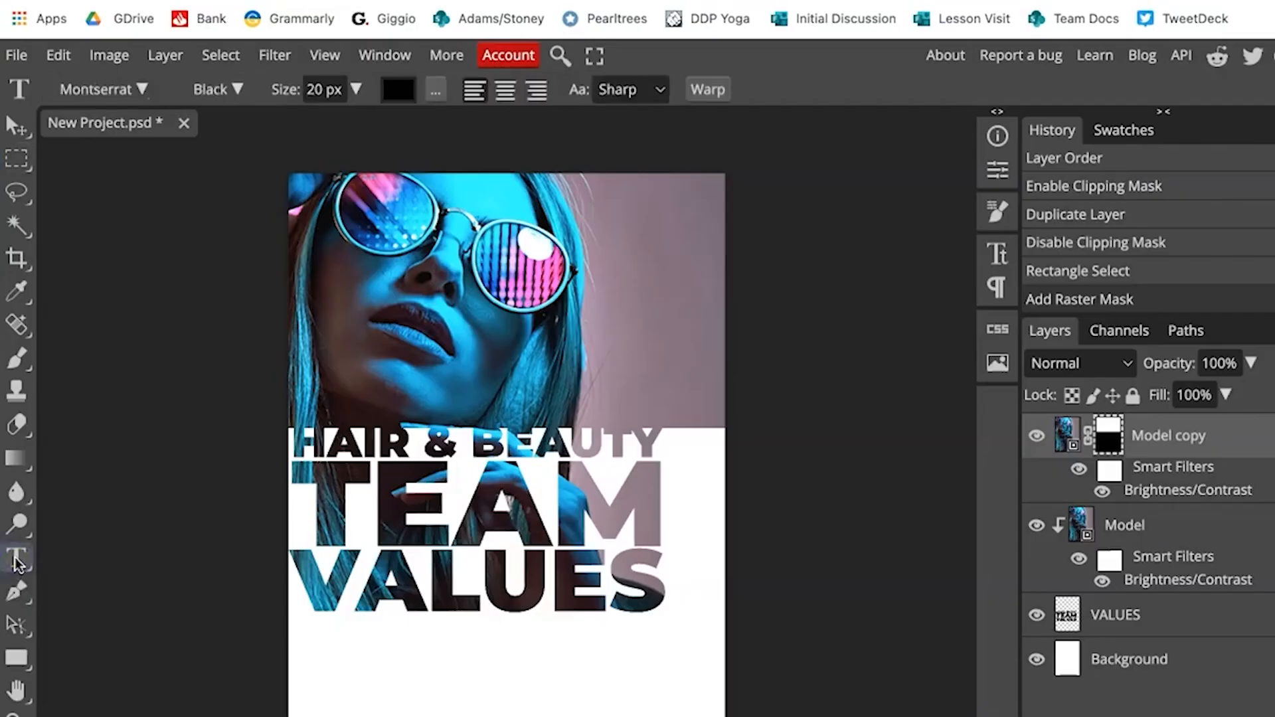
pyautogui.click(342, 697)
pyautogui.click(357, 90)
pyautogui.moveTo(279, 123); pyautogui.dragTo(359, 125)
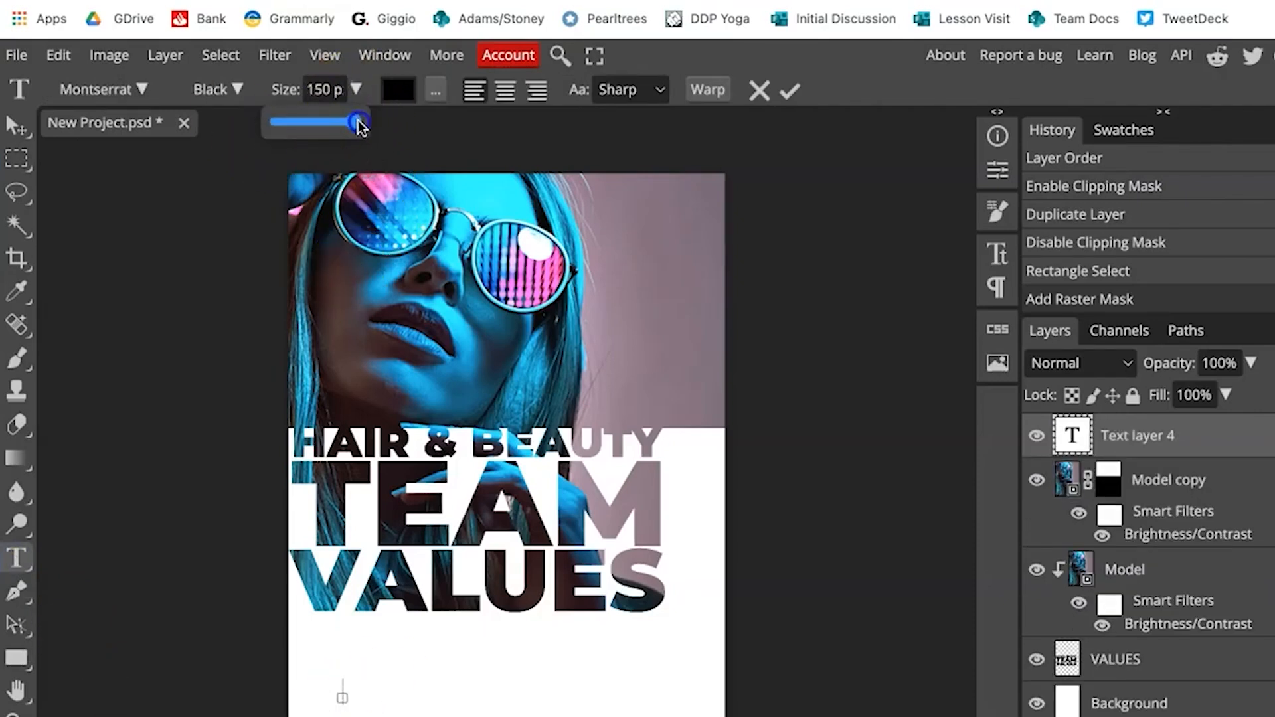
pyautogui.click(231, 89)
pyautogui.click(215, 296)
pyautogui.write('COMMITTED')
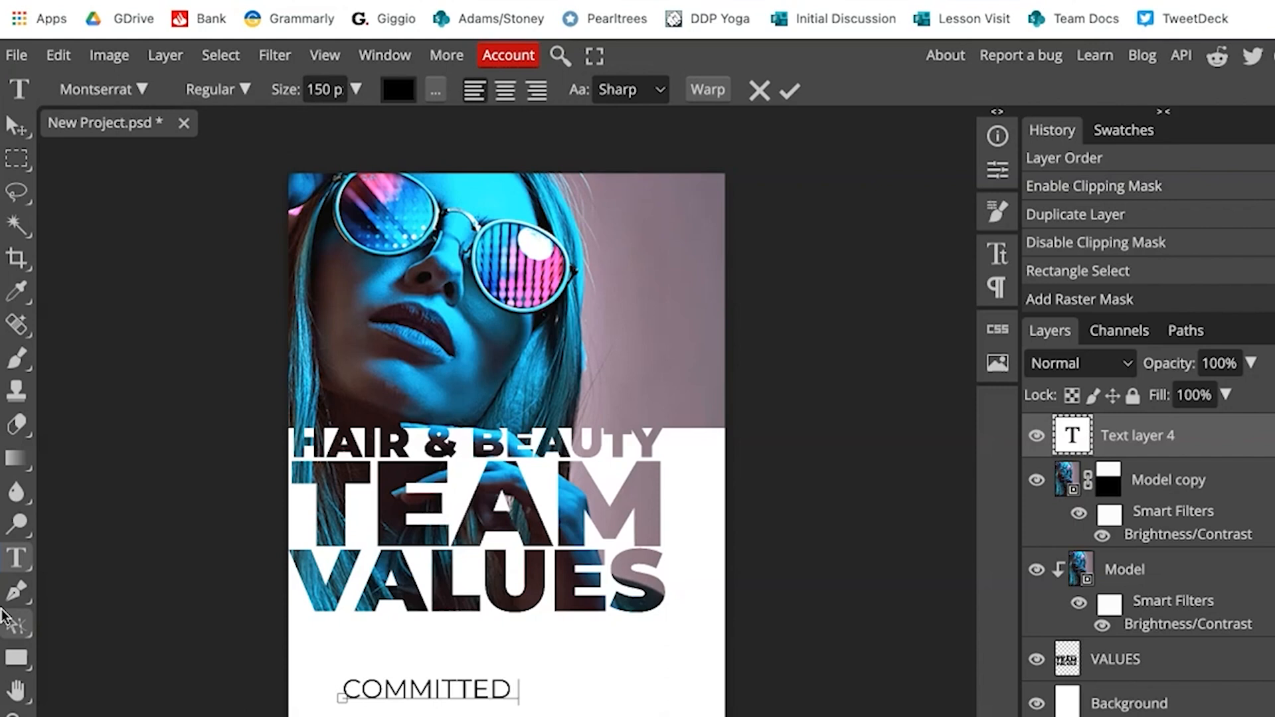
pyautogui.write(' | CREAT')
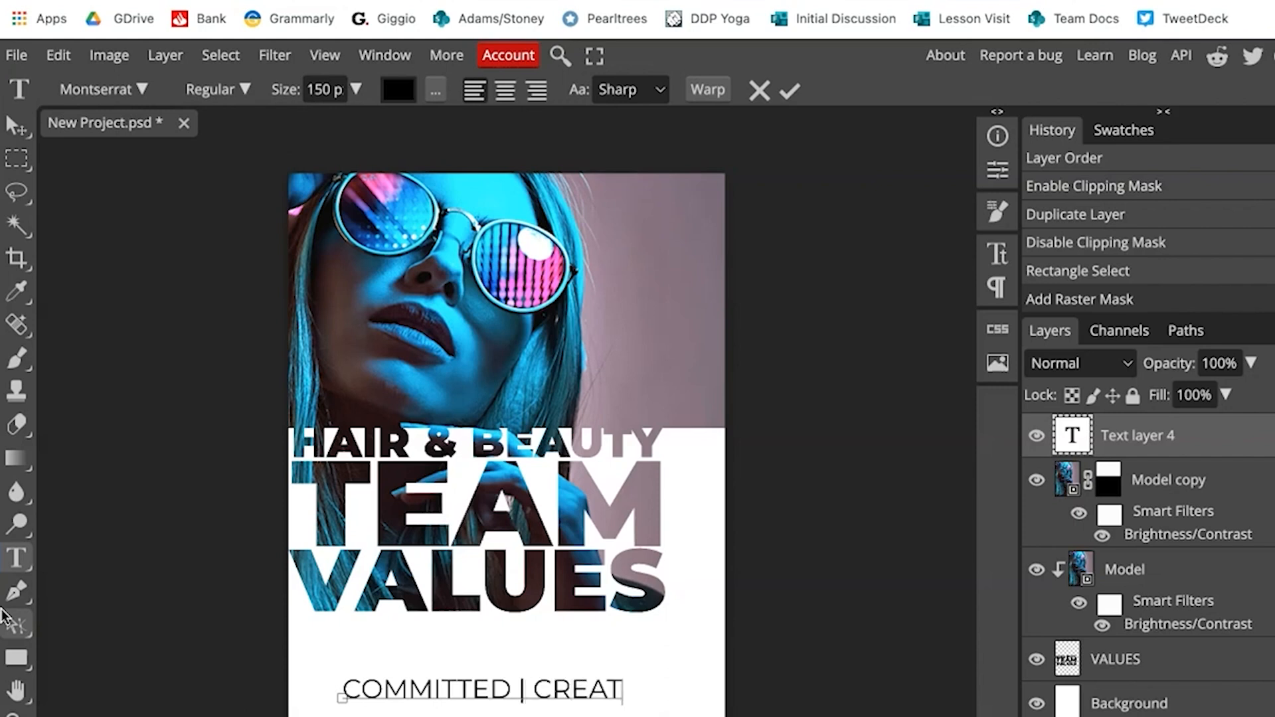
pyautogui.write('IVE | CARING')
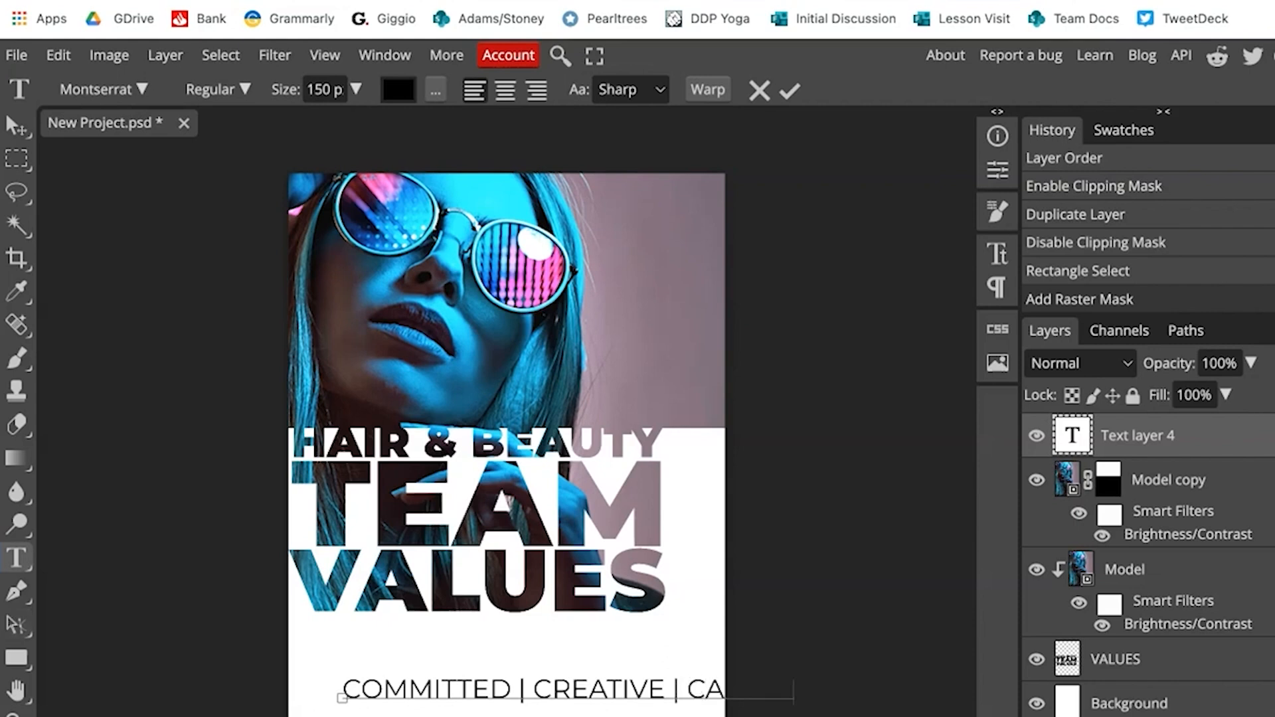
pyautogui.click(16, 128)
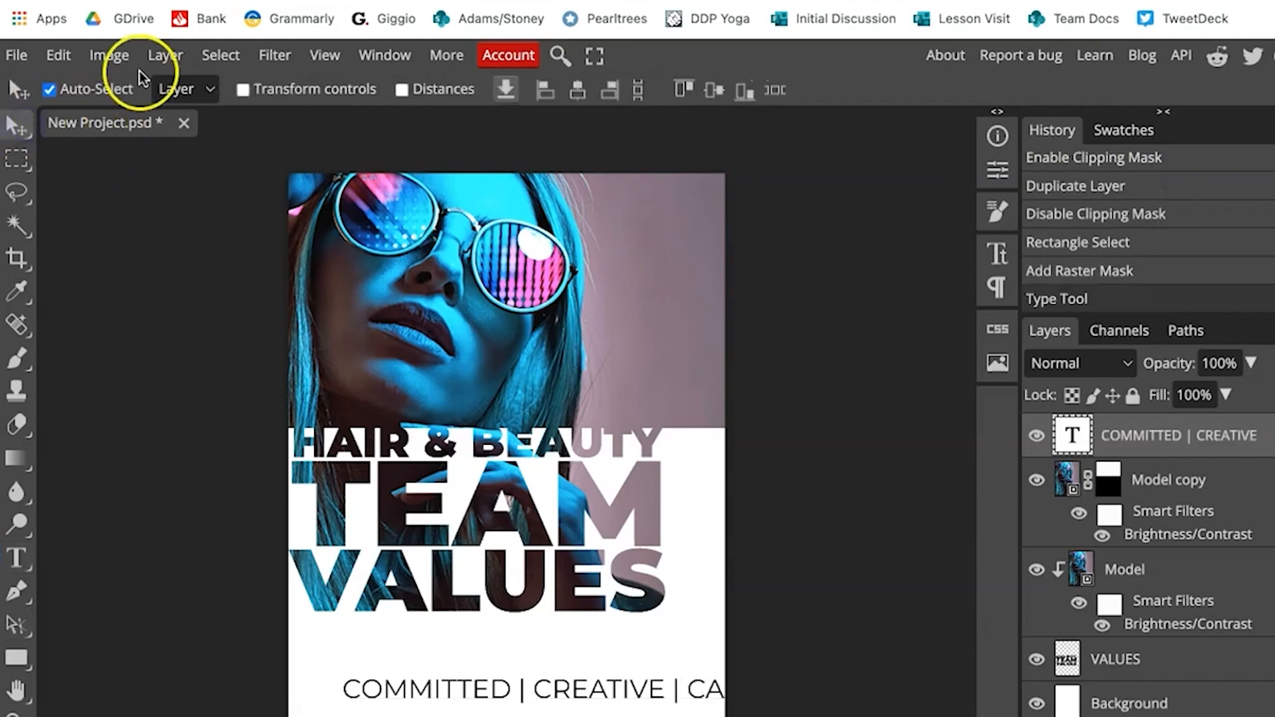
# Scale the COMMITTED | CREATIVE | CARING line down to a font size of about 117 px and centre it horizontally on the page.
pyautogui.click(77, 58)
pyautogui.click(136, 496)
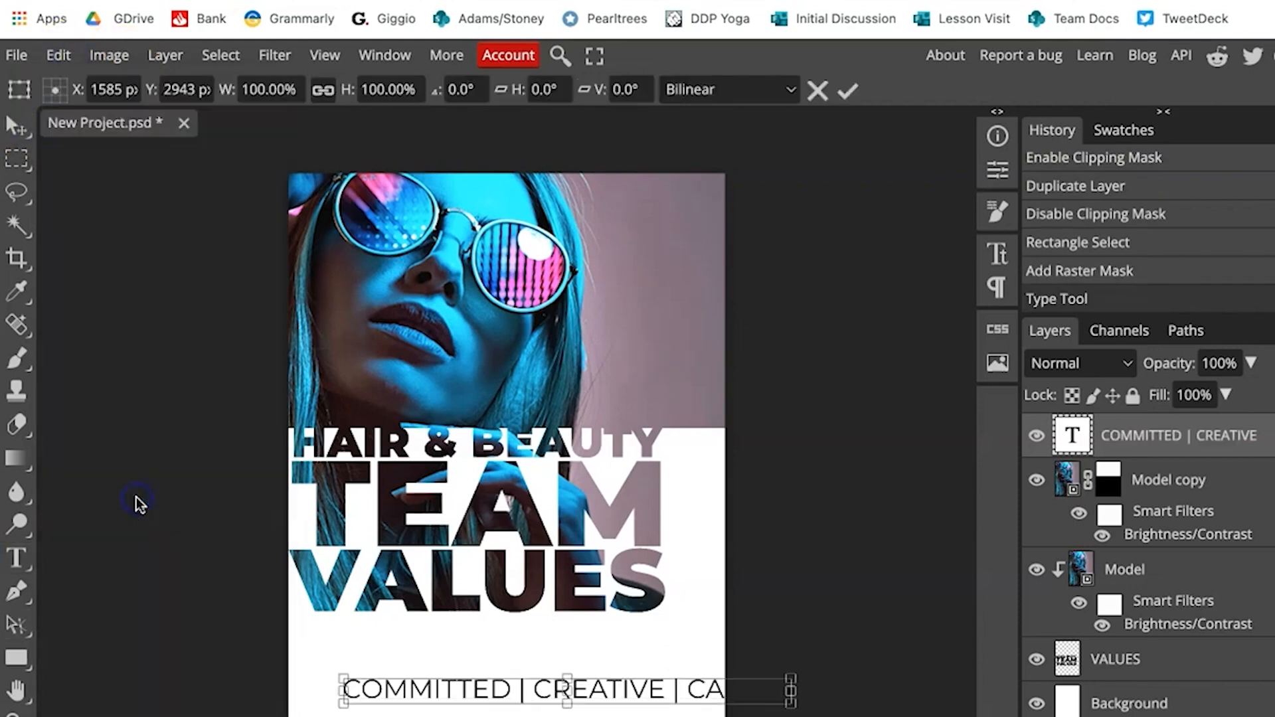
pyautogui.moveTo(645, 694); pyautogui.dragTo(580, 686)
pyautogui.moveTo(726, 695); pyautogui.dragTo(603, 682)
pyautogui.press('Return')
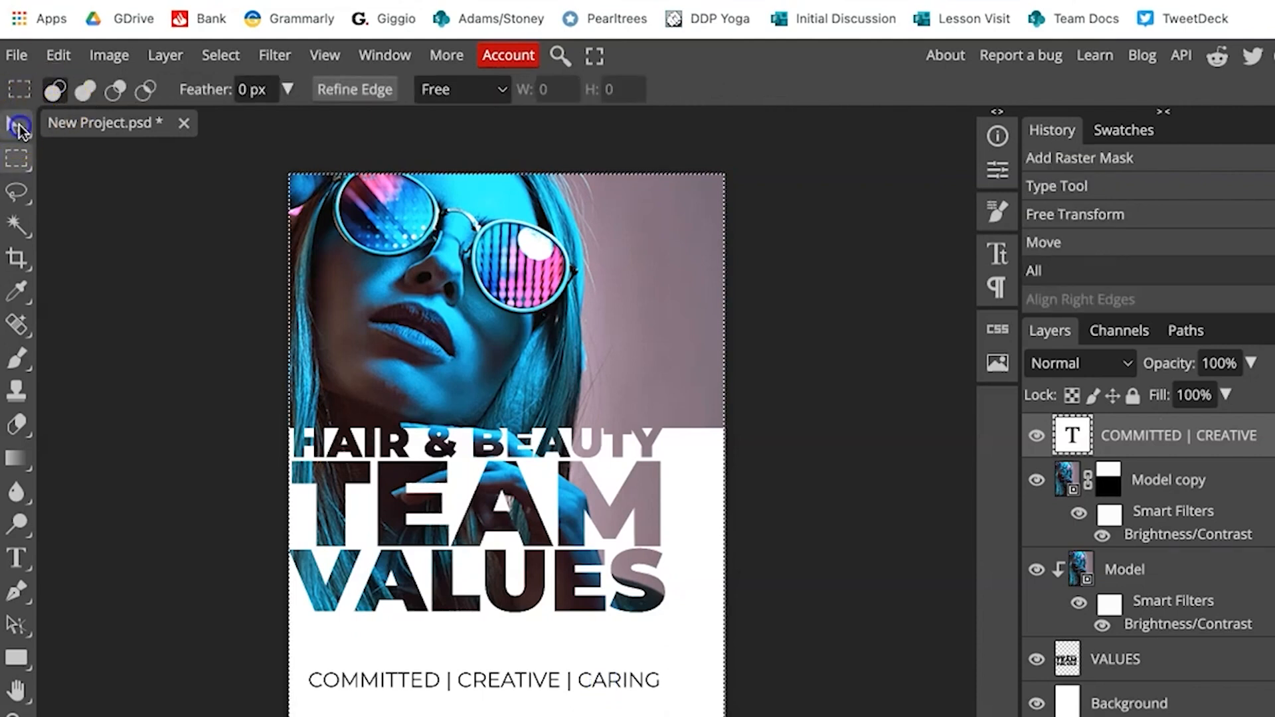
pyautogui.click(19, 126)
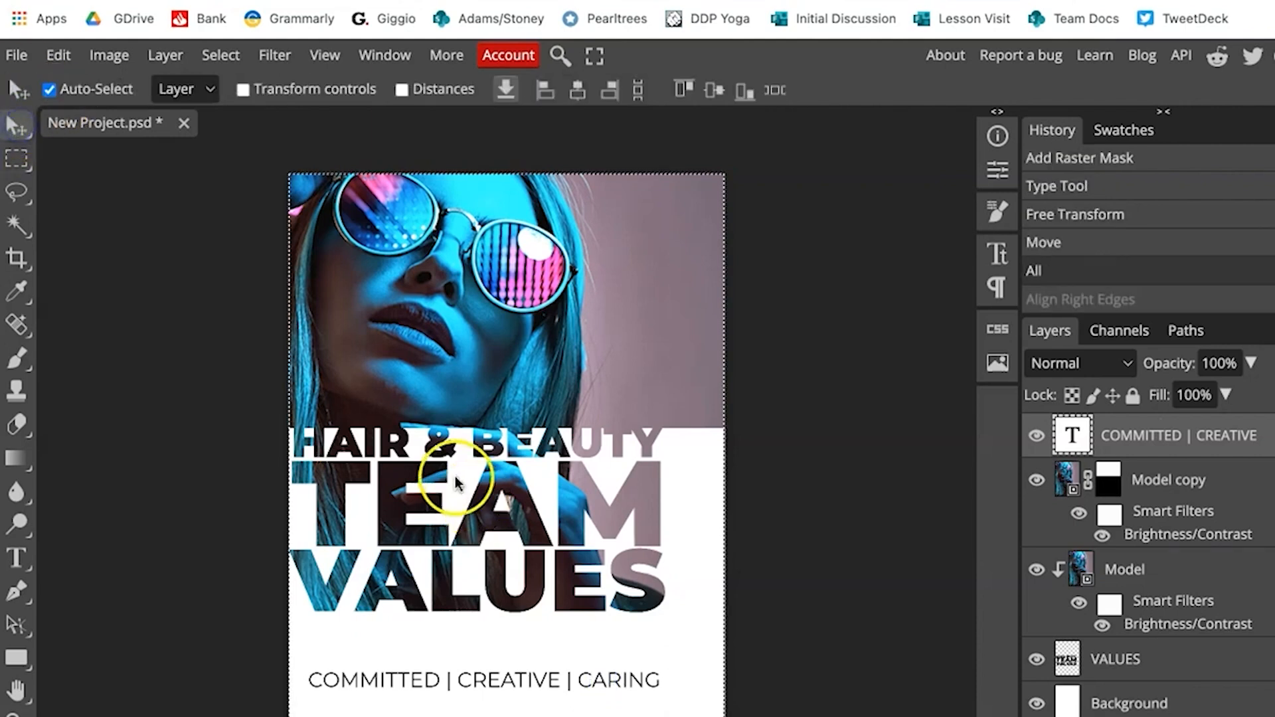
pyautogui.click(579, 92)
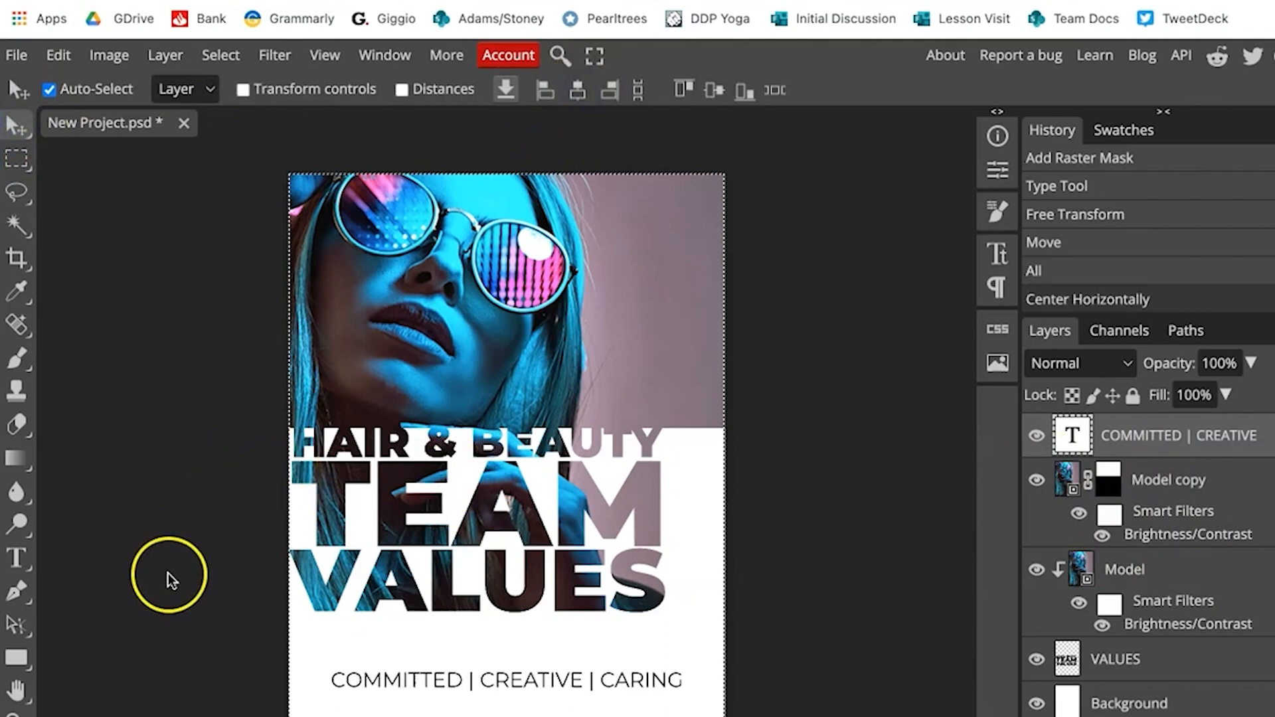
# Recolour the COMMITTED | CREATIVE | CARING text with a dark blue sampled from the model's sunglasses lens.
pyautogui.doubleClick(1072, 435)
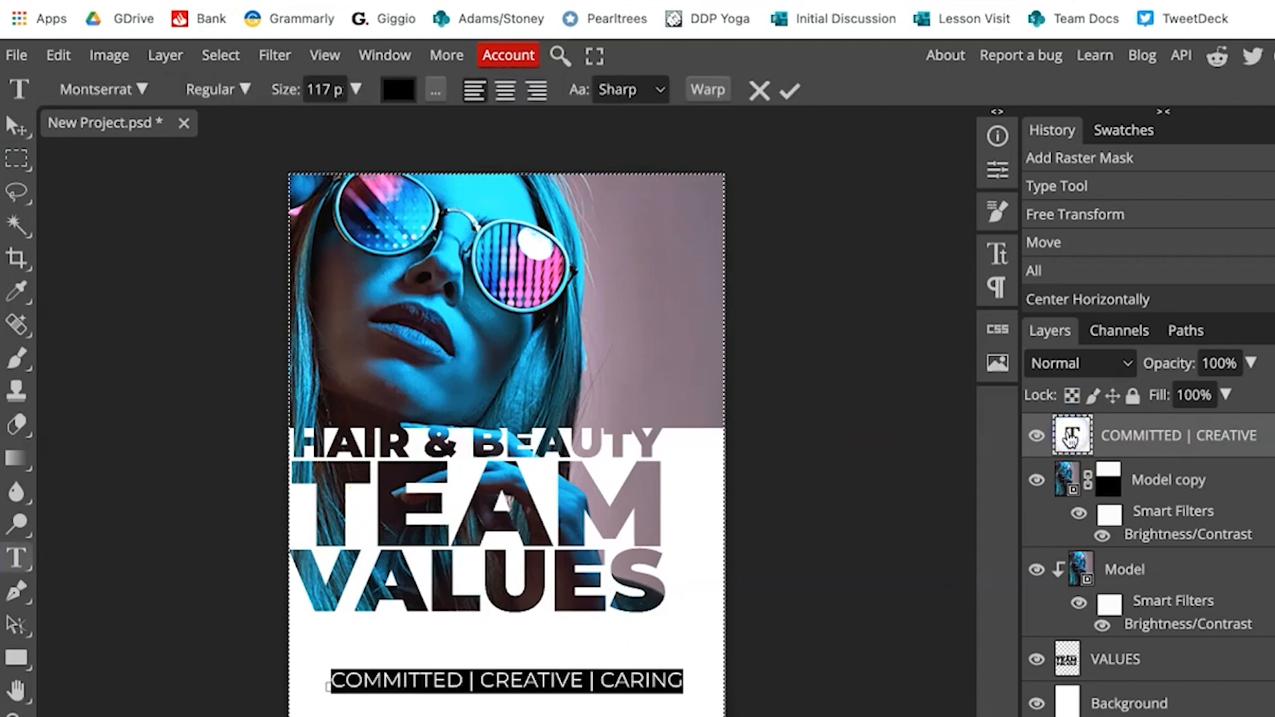
pyautogui.click(408, 99)
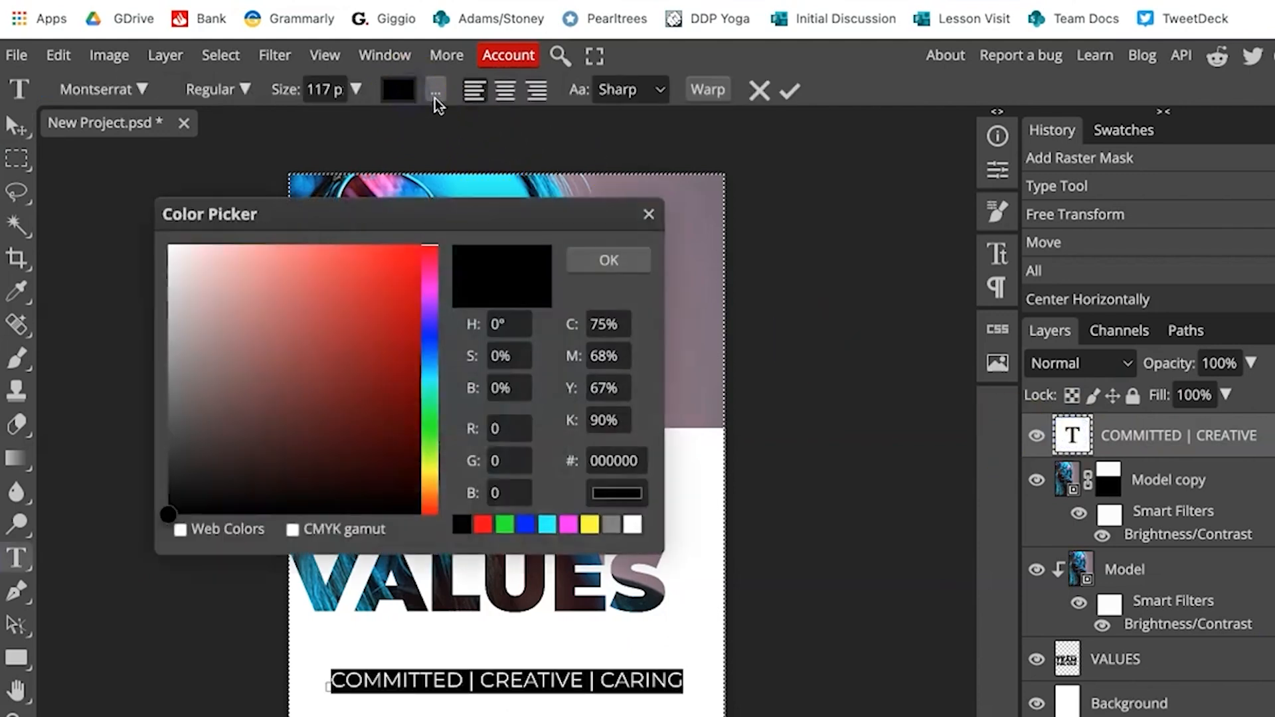
pyautogui.moveTo(500, 211); pyautogui.dragTo(1162, 294)
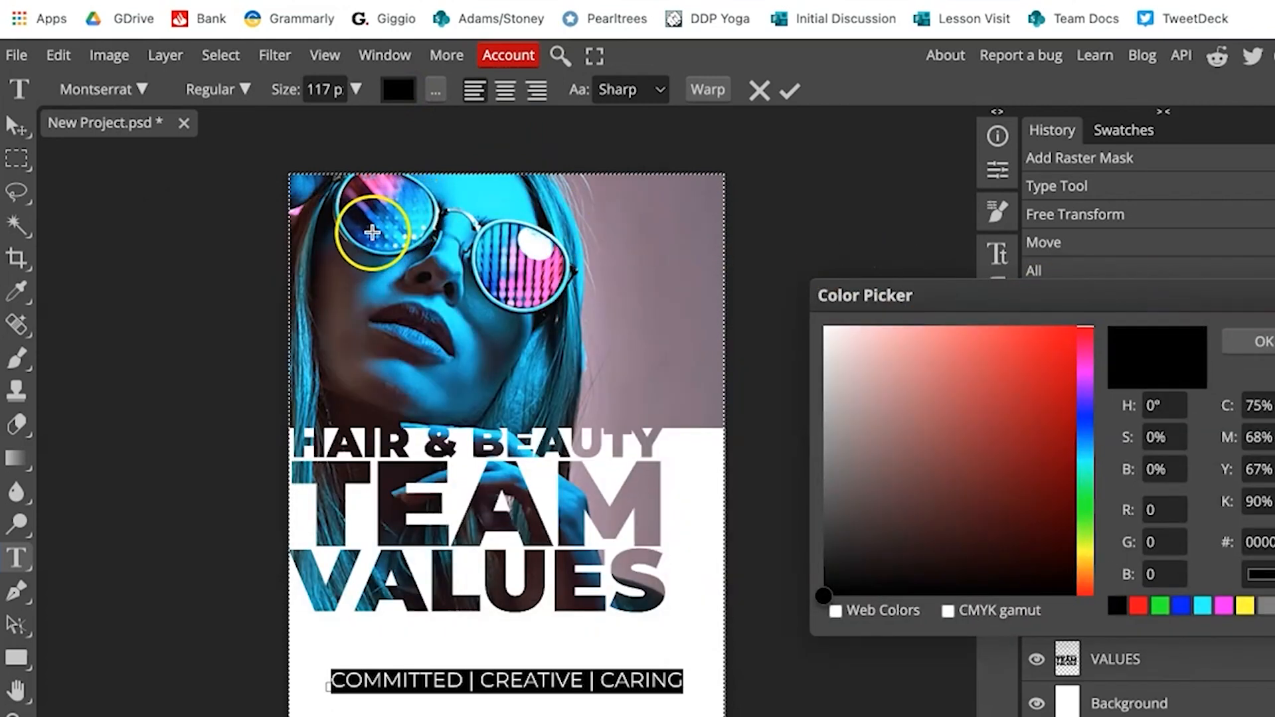
pyautogui.click(374, 234)
pyautogui.click(1259, 341)
pyautogui.click(15, 123)
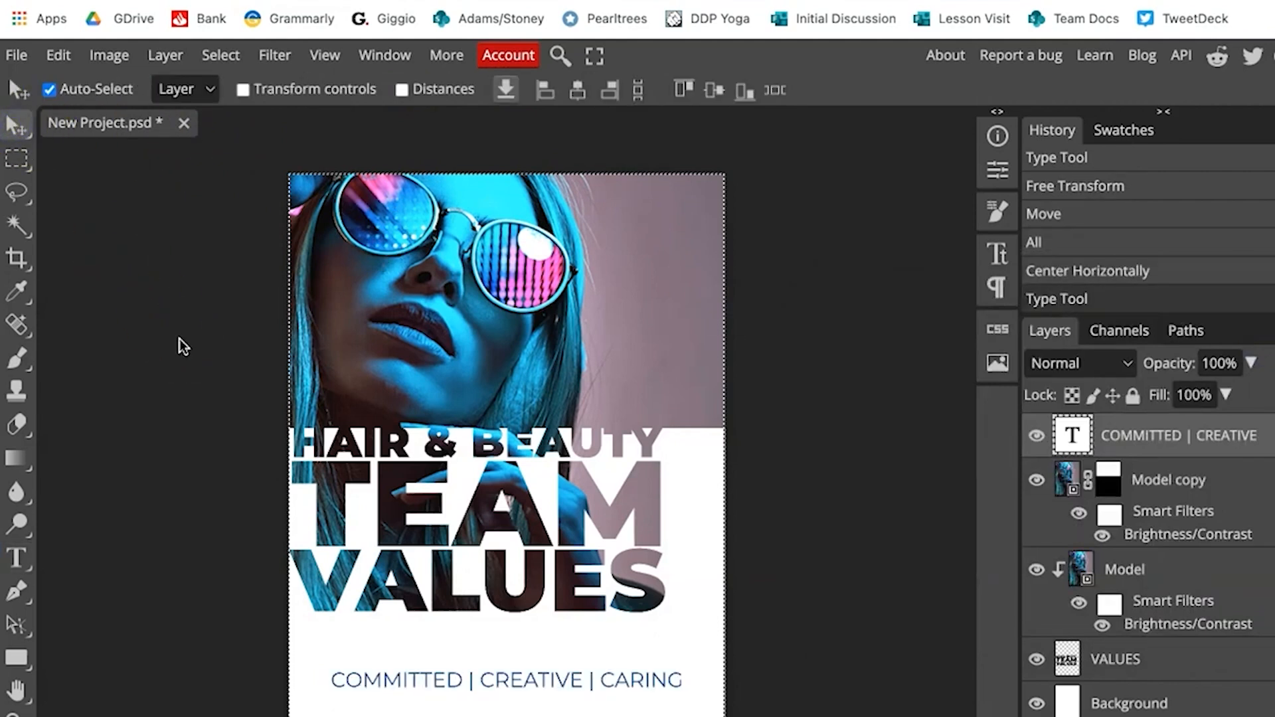
# Export the poster as a JPG at 100% quality and save it.
pyautogui.click(15, 56)
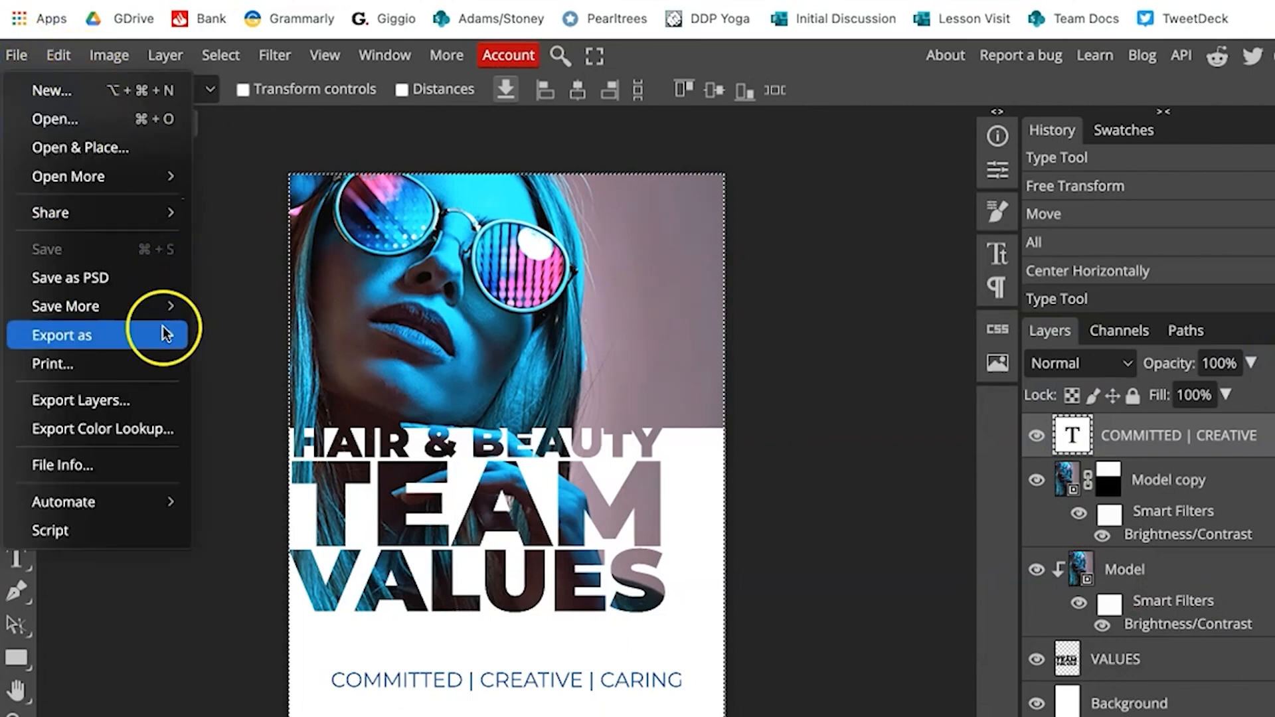
pyautogui.moveTo(164, 332)
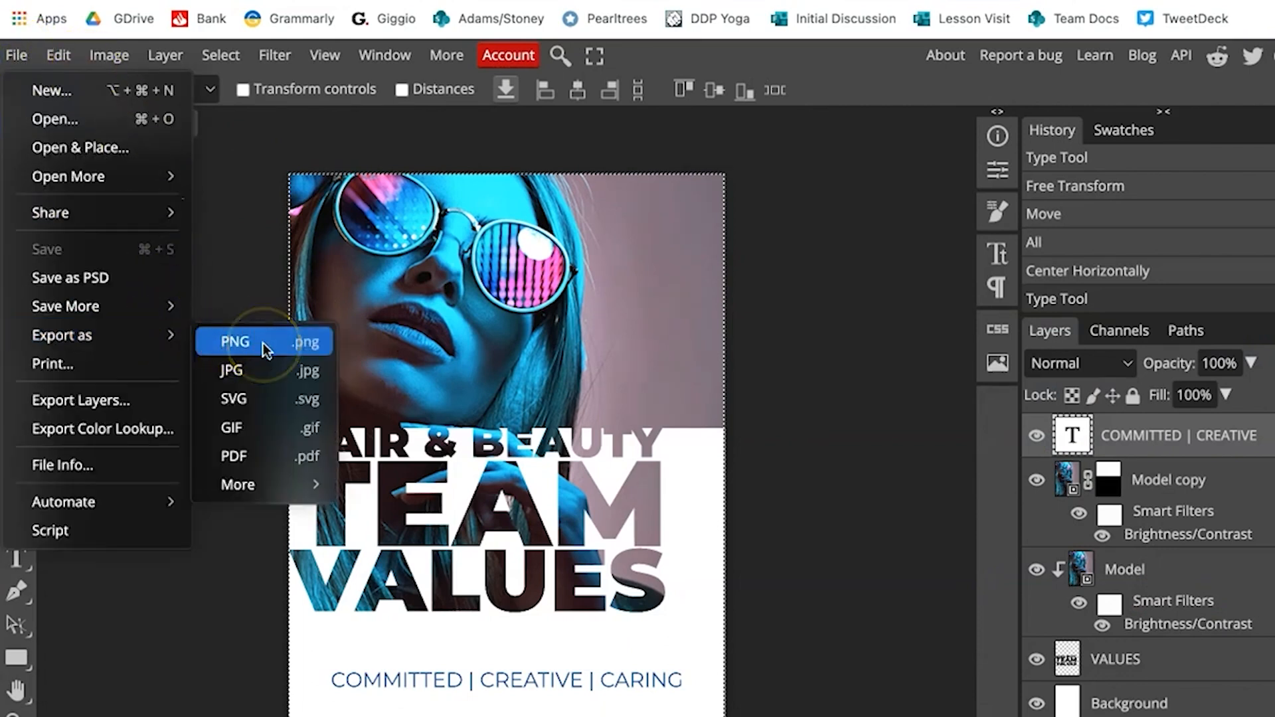
pyautogui.click(267, 371)
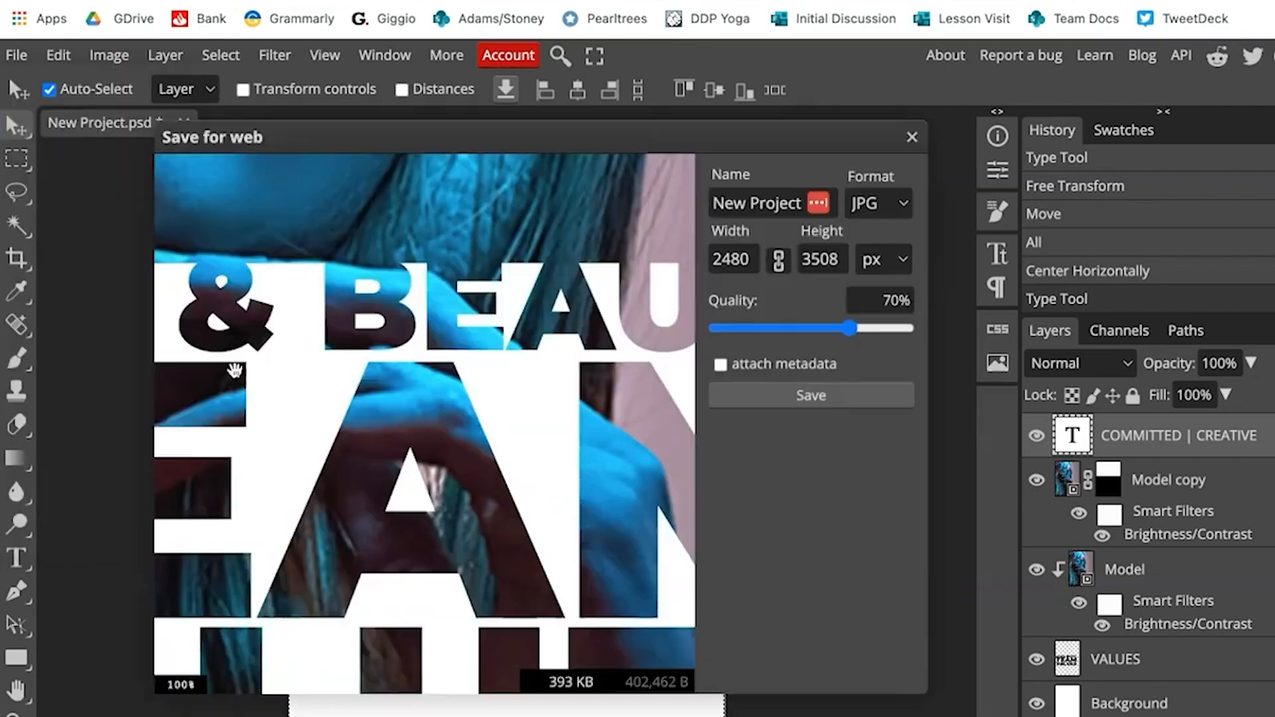
pyautogui.moveTo(849, 329); pyautogui.dragTo(959, 340)
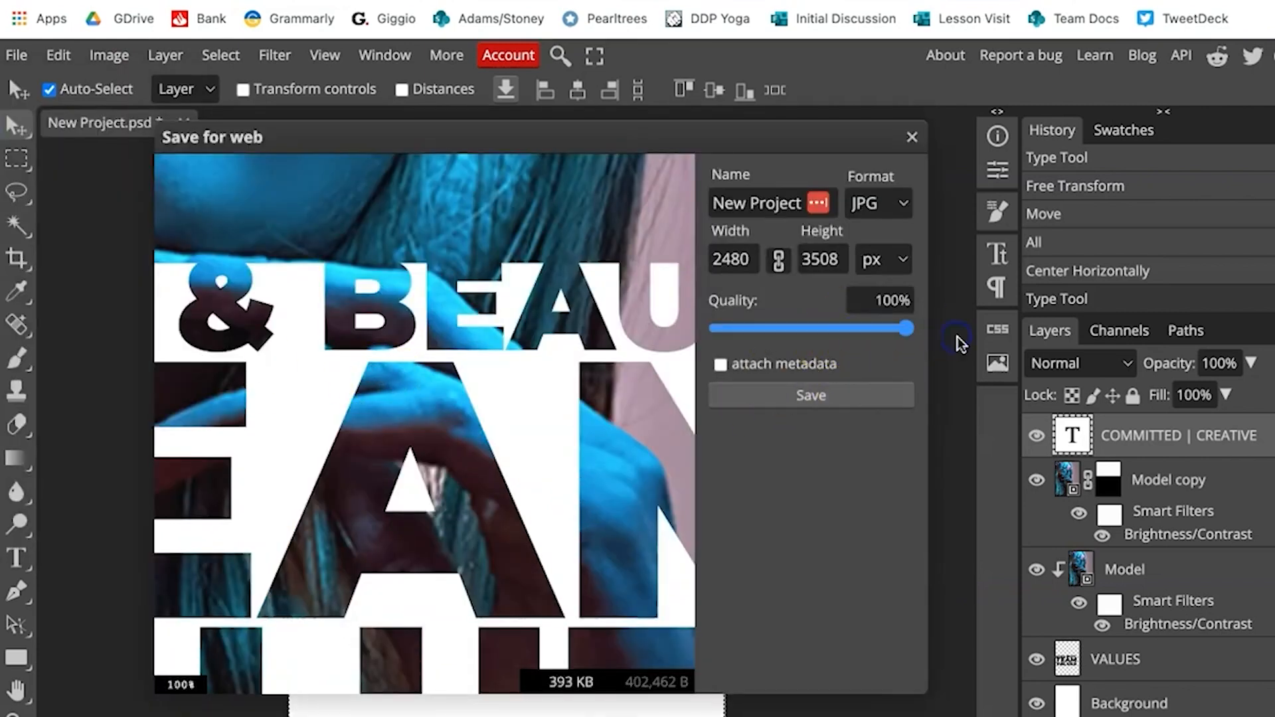
pyautogui.click(792, 396)
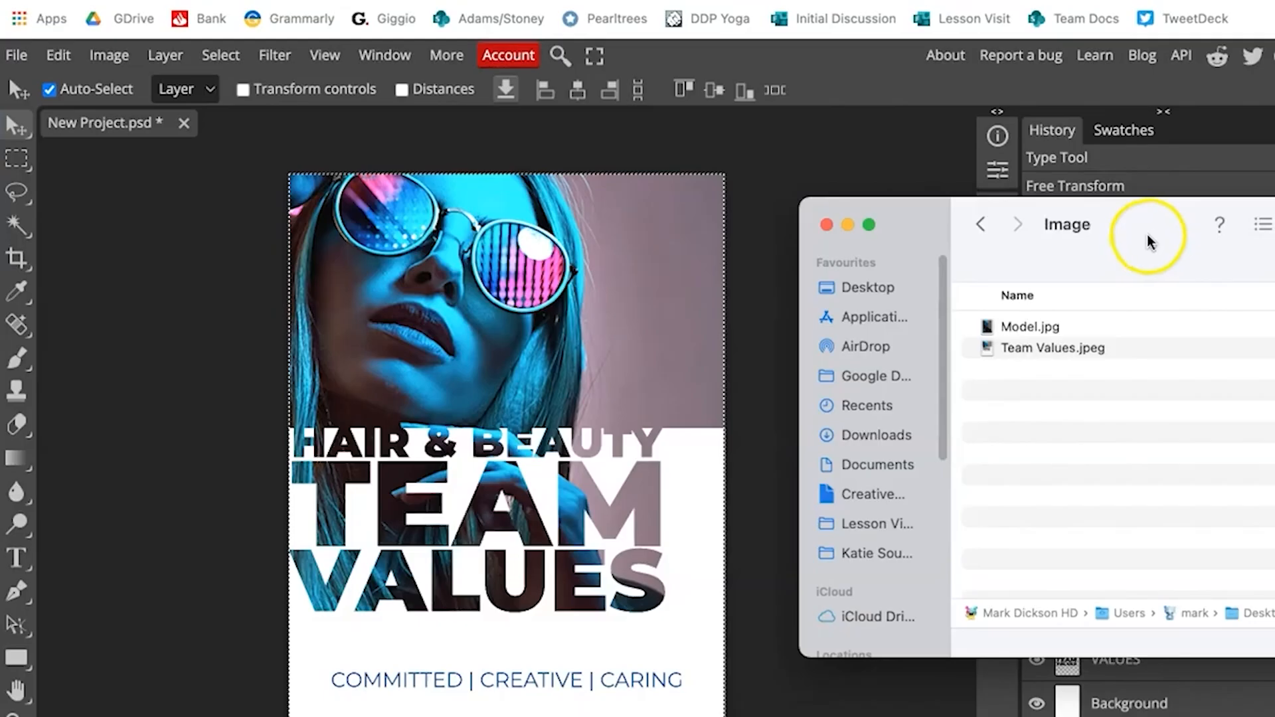